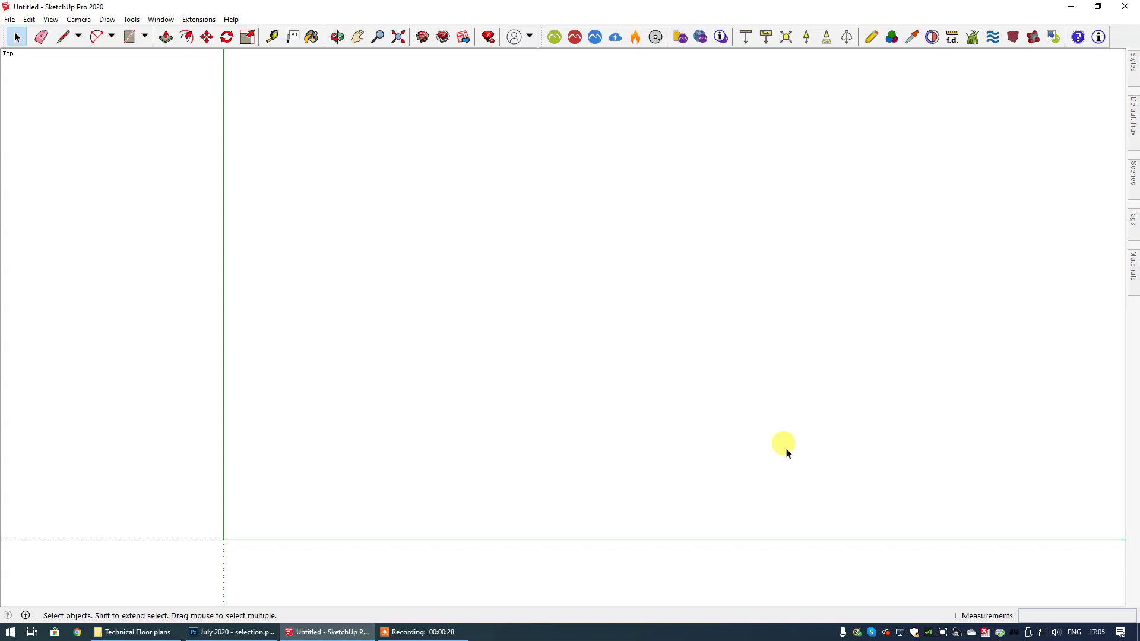
left_click(79, 20)
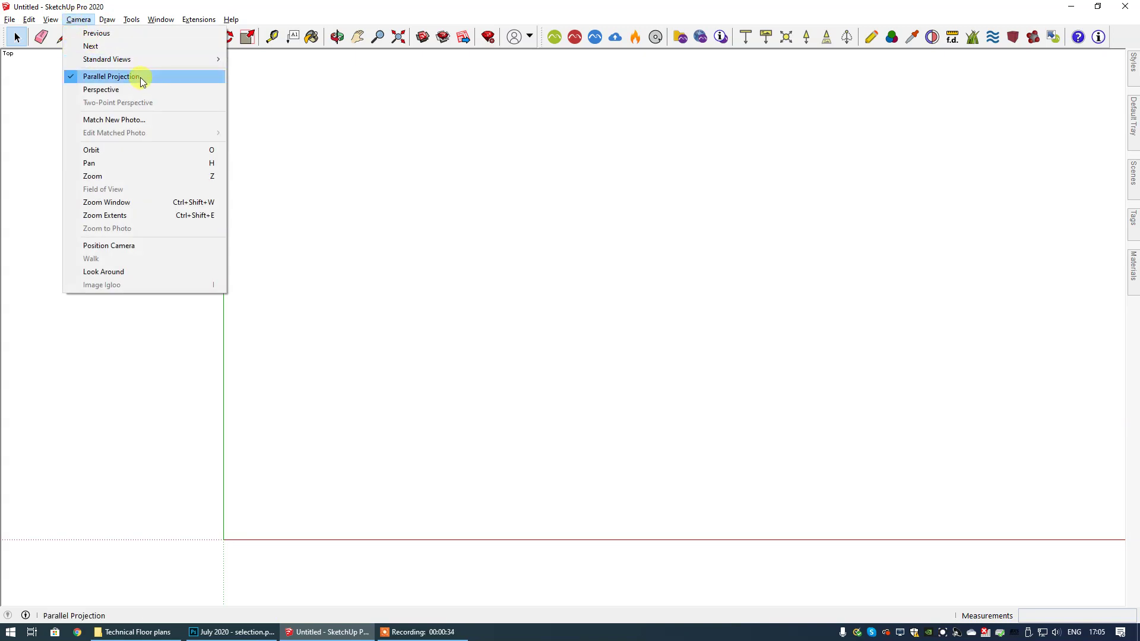
left_click(703, 347)
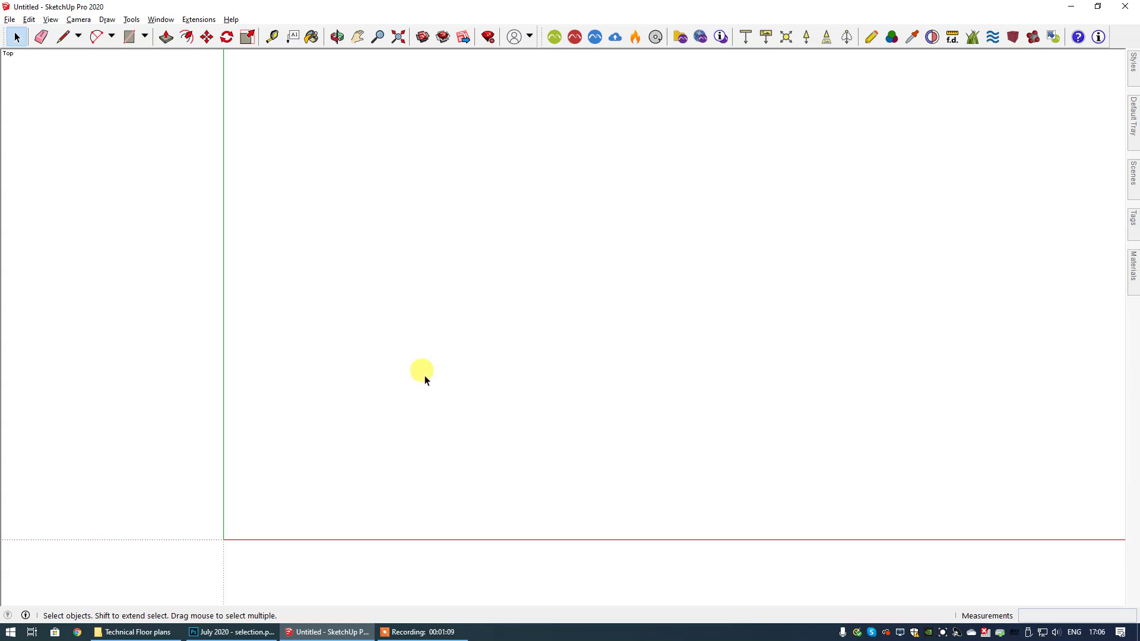
mouse_move(1135, 77)
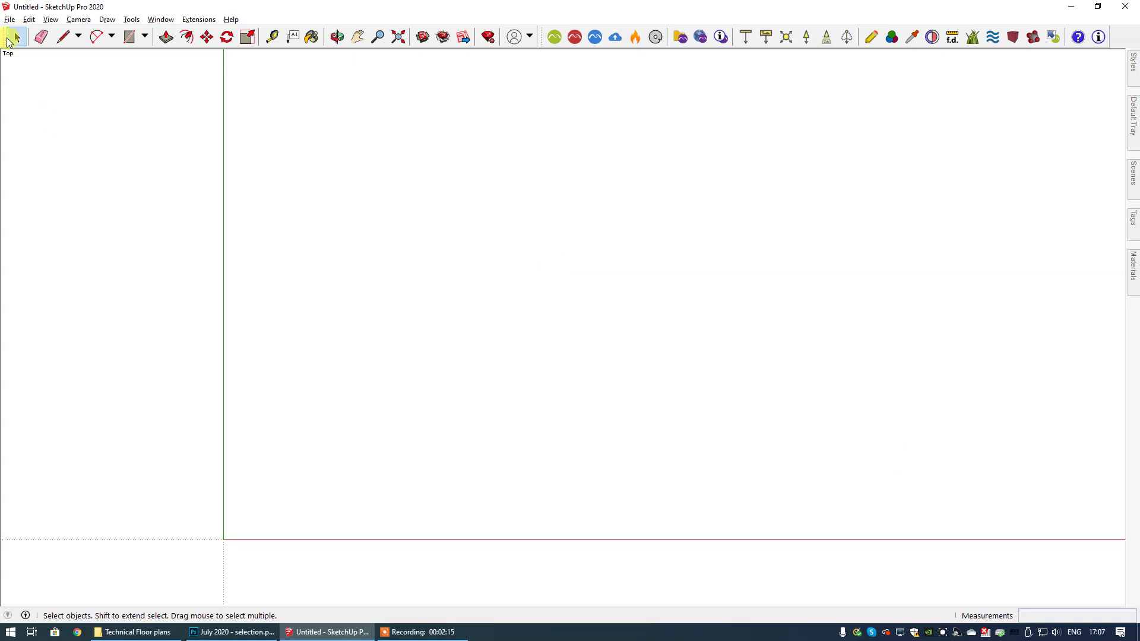
Start an import of AutoCAD files and choose Final Floor Plan.dwg from the Technical Floor plans folder.
left_click(9, 19)
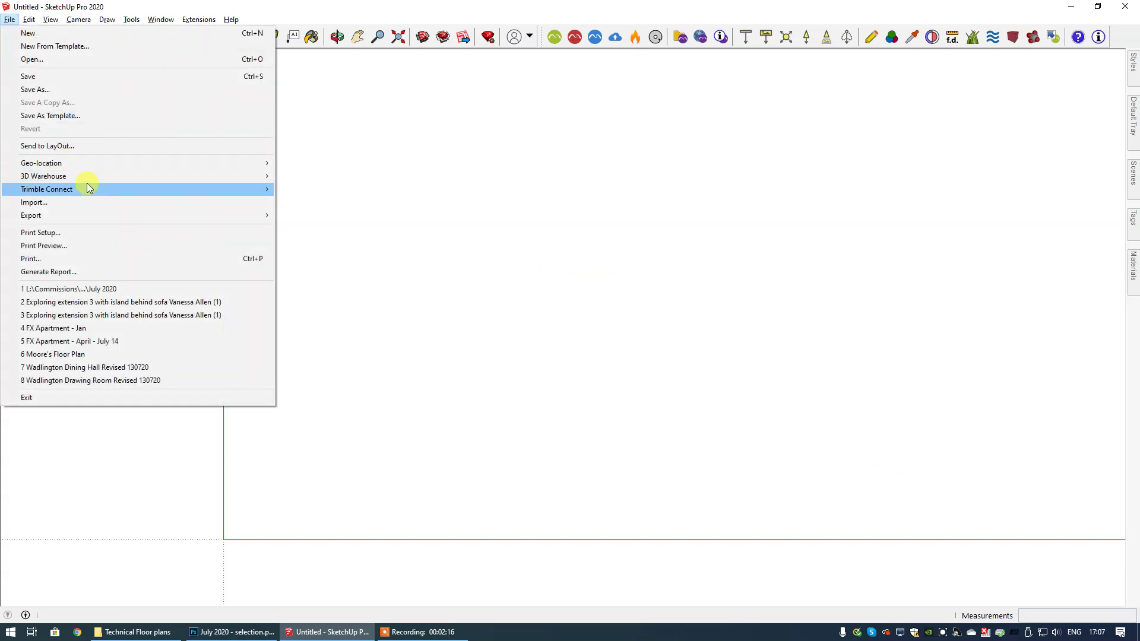
left_click(94, 202)
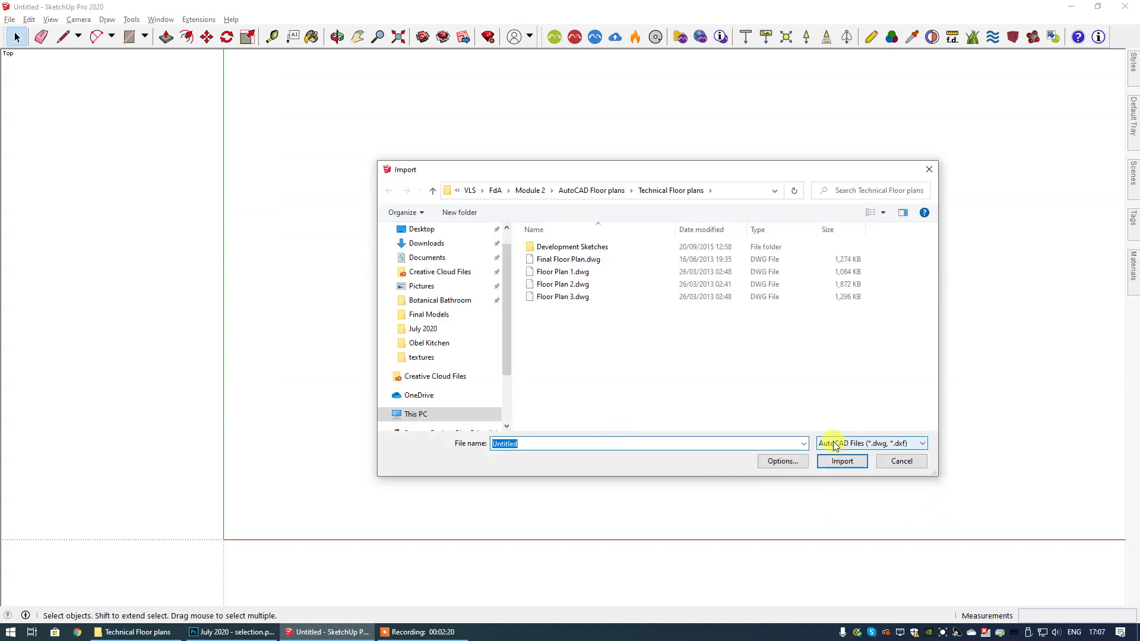
left_click(875, 447)
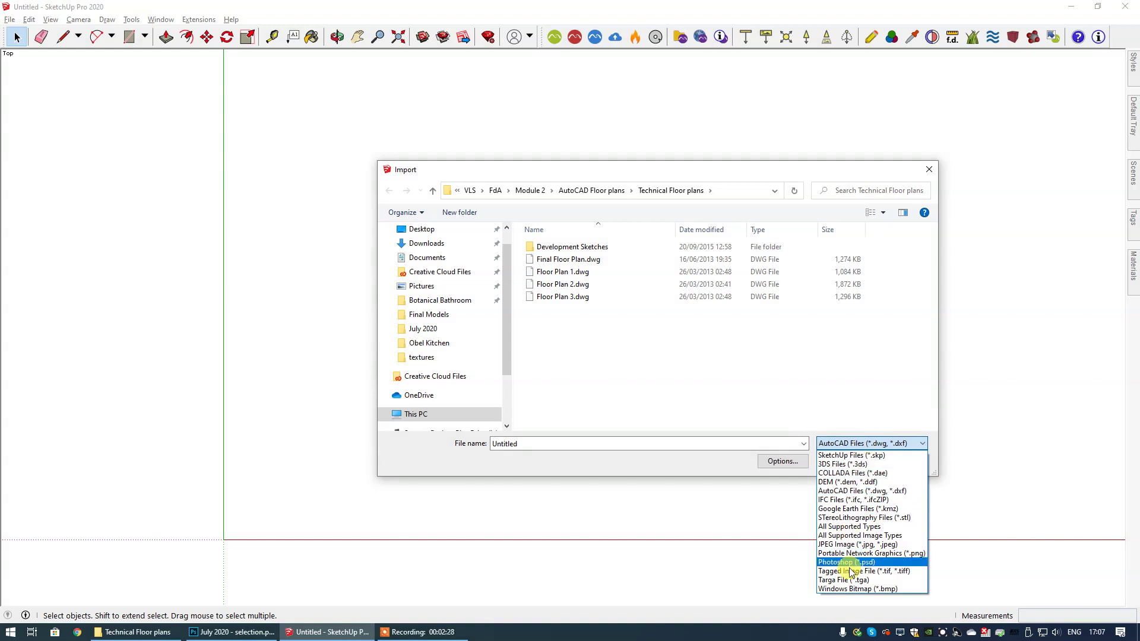
left_click(859, 446)
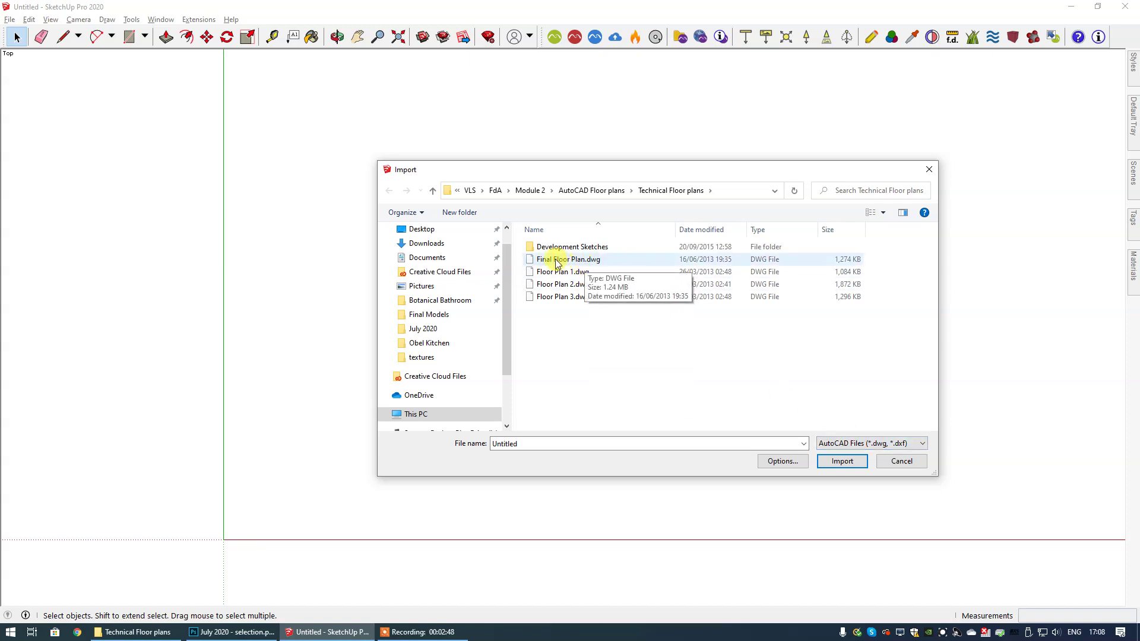
left_click(592, 262)
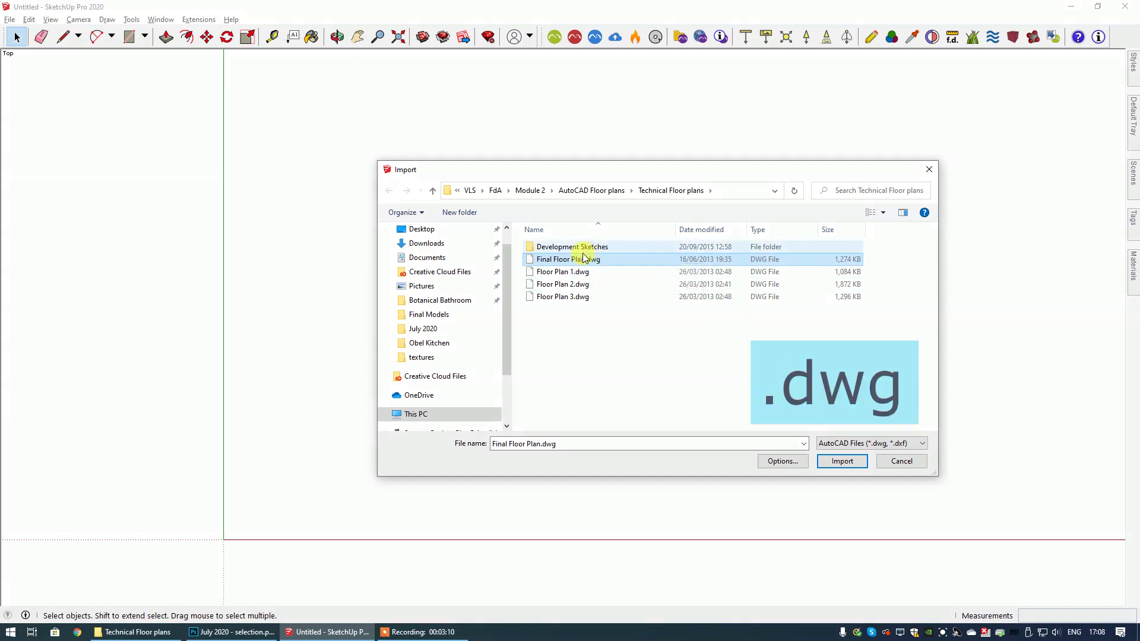
Toggle the Merge coplanar faces import option, import the floor plan drawing in Model Units, and dismiss the import results.
left_click(780, 461)
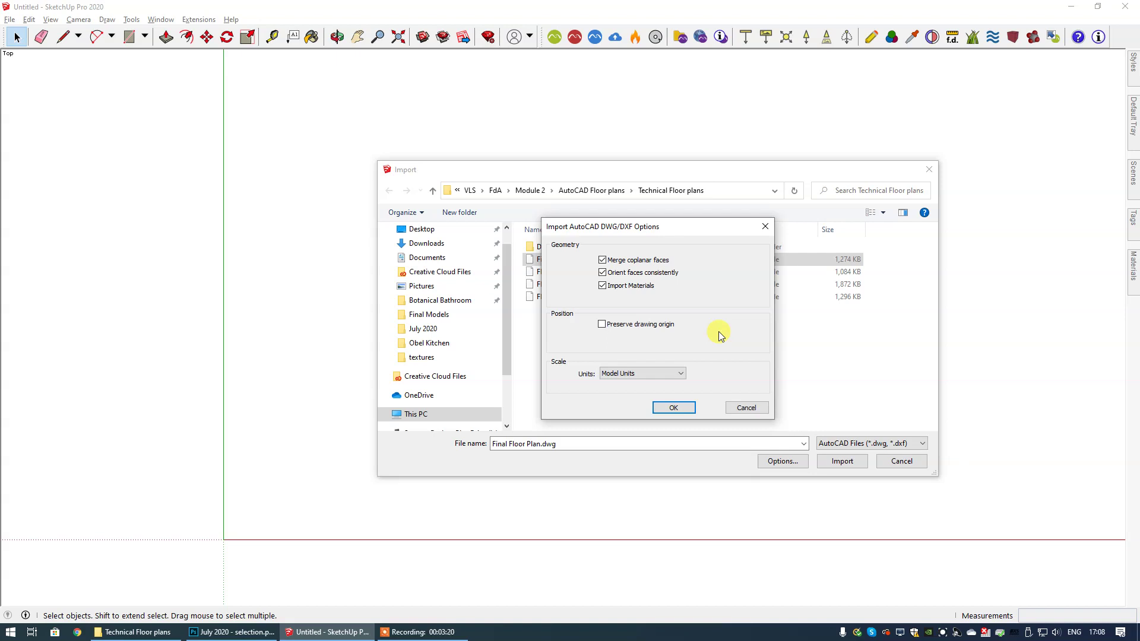
left_click(602, 261)
left_click(680, 409)
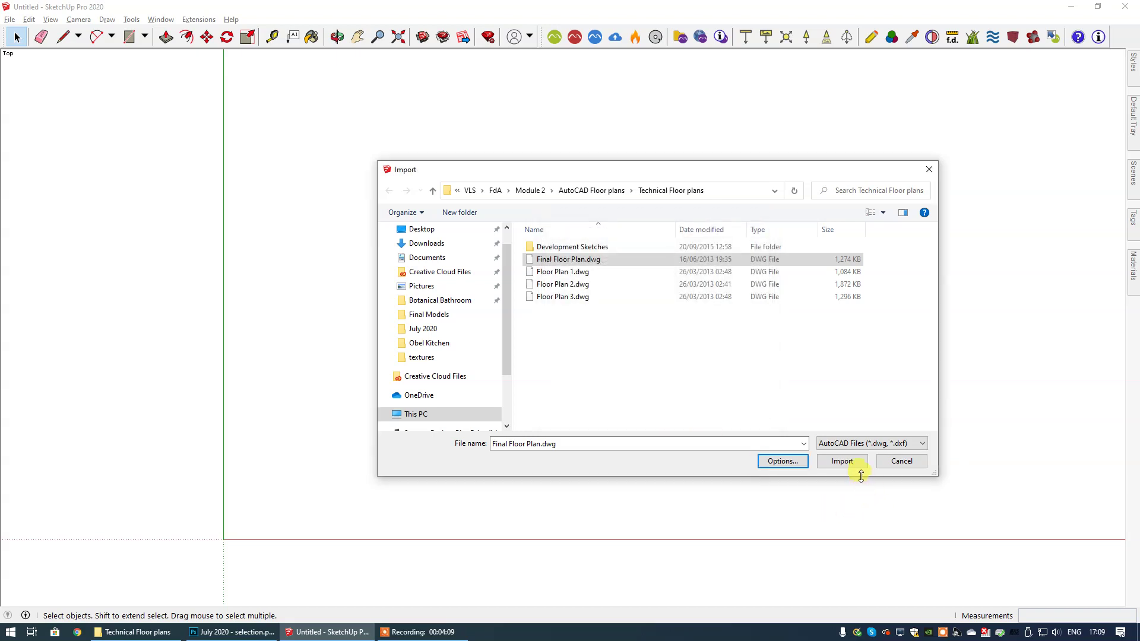
left_click(842, 462)
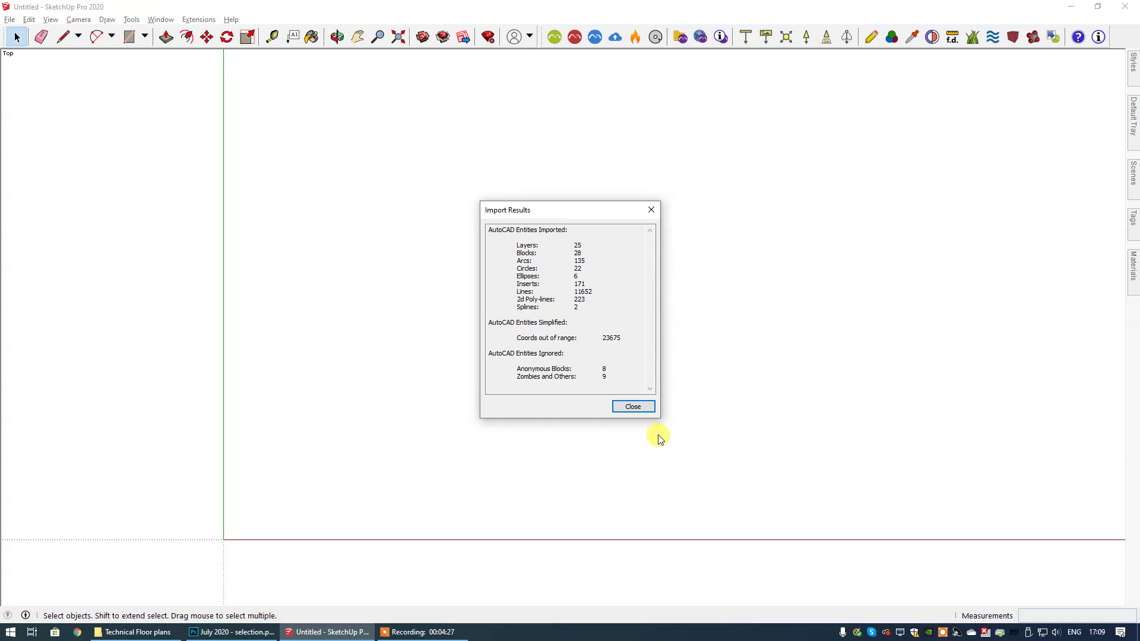
left_click(623, 408)
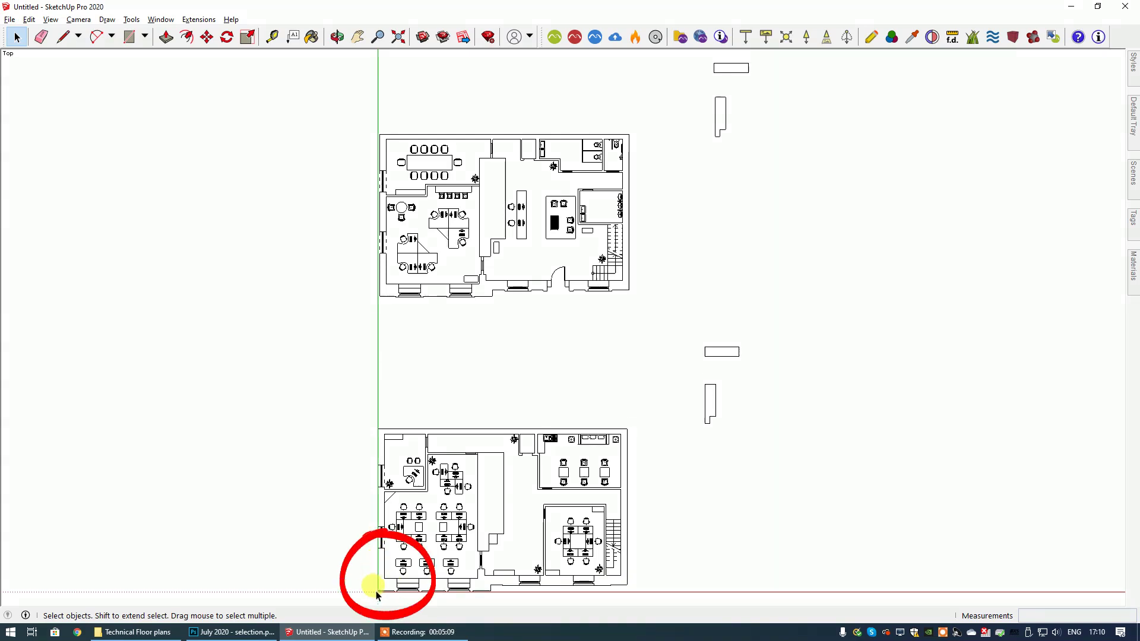
Explode the imported floor plan component into its separate objects and clear the selection.
left_click(546, 285)
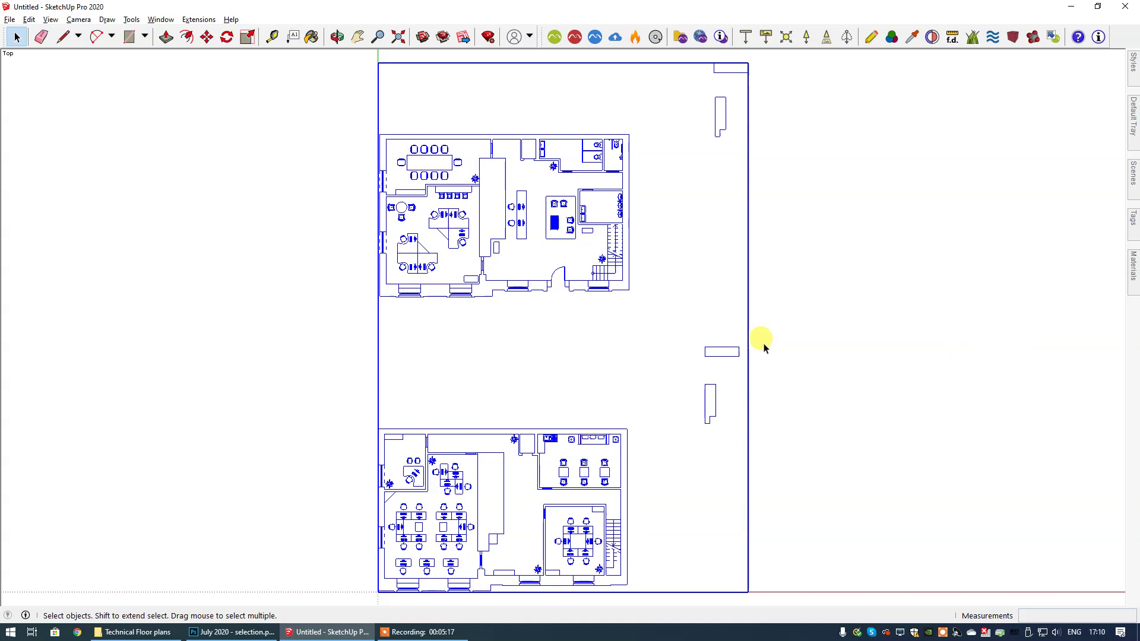
right_click(554, 225)
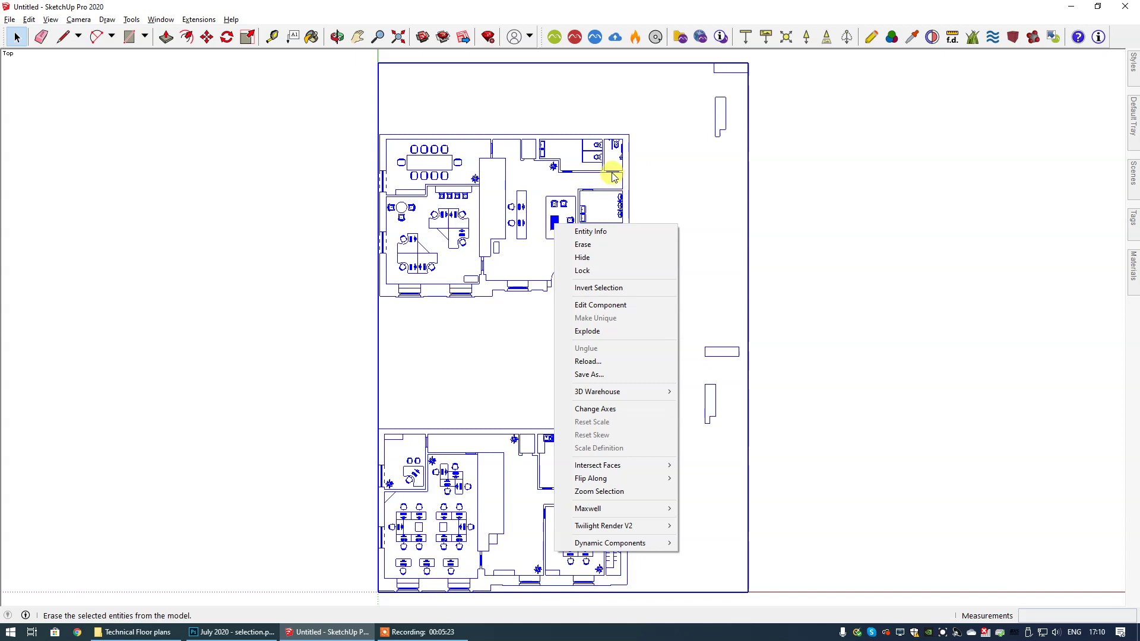
left_click(613, 177)
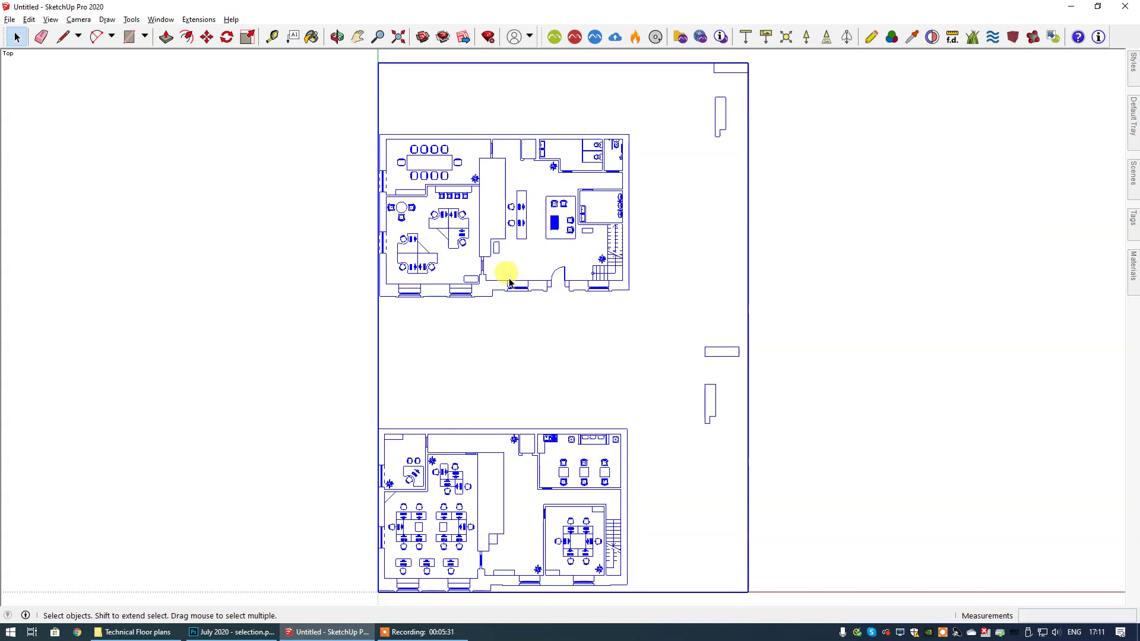
right_click(557, 221)
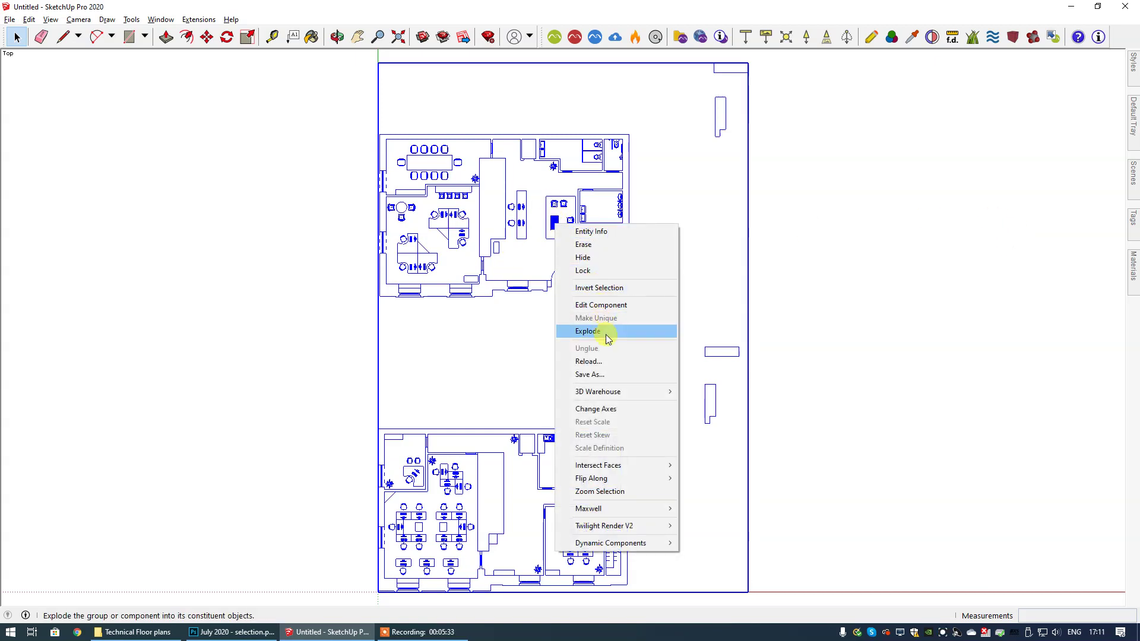
left_click(606, 332)
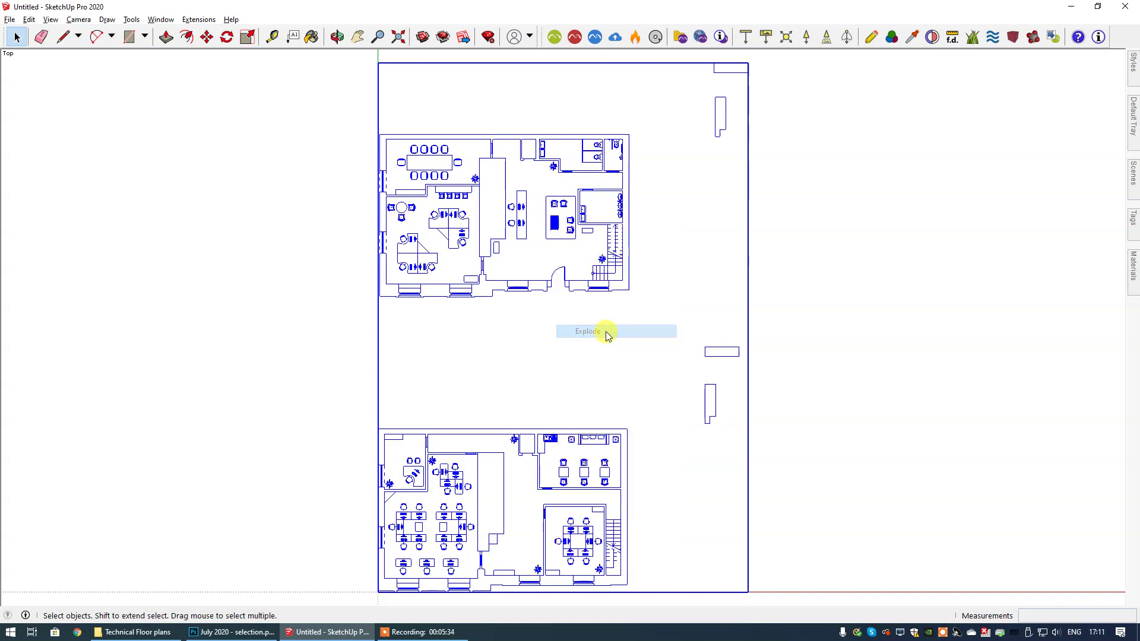
left_click(860, 262)
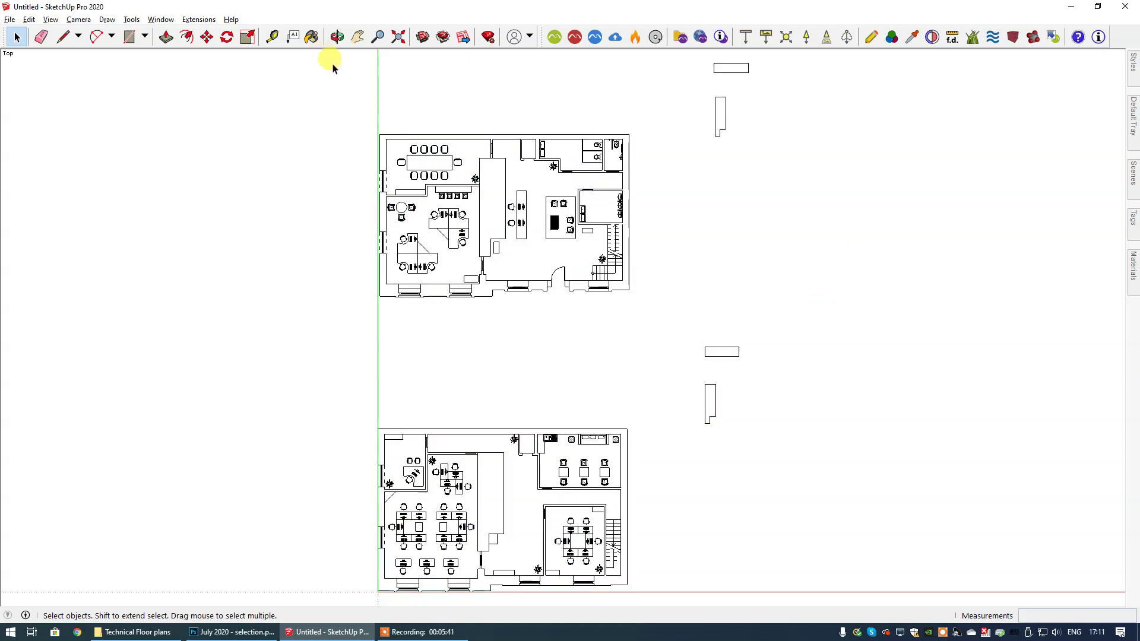
Delete the upper floor plan and the loose outlines beside both plans, keeping only the lower floor plan.
left_click_drag(337, 59, 808, 310)
key("Delete")
left_click_drag(680, 320, 805, 474)
key("Delete")
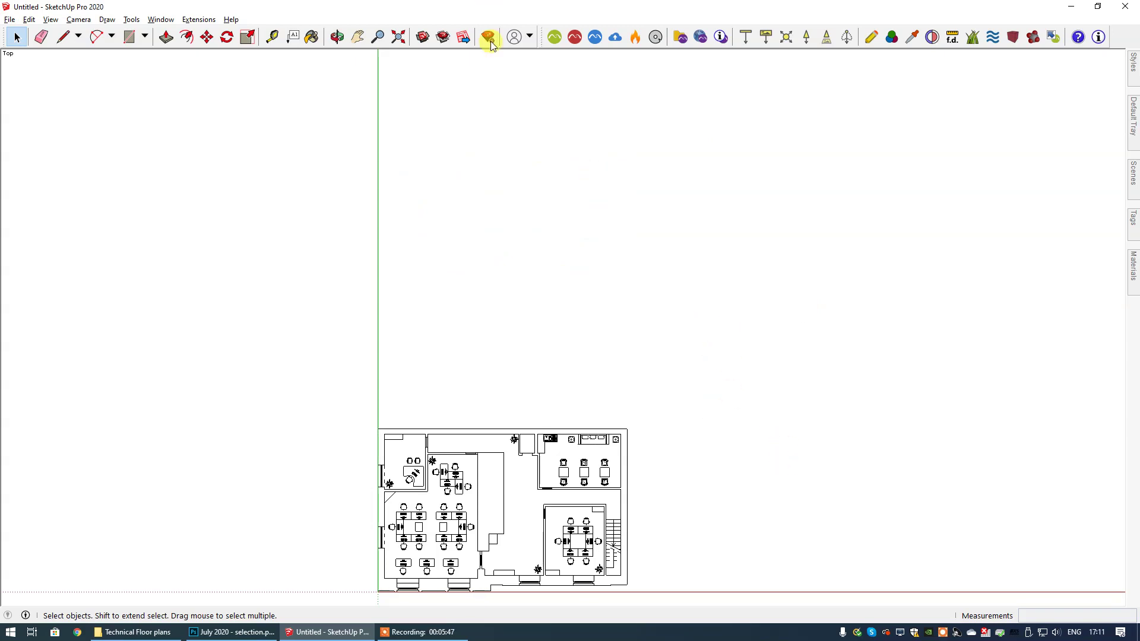
Select the furniture and plant in the small corner office, plus the plant and four-desk cluster in the adjoining open office.
left_click(402, 43)
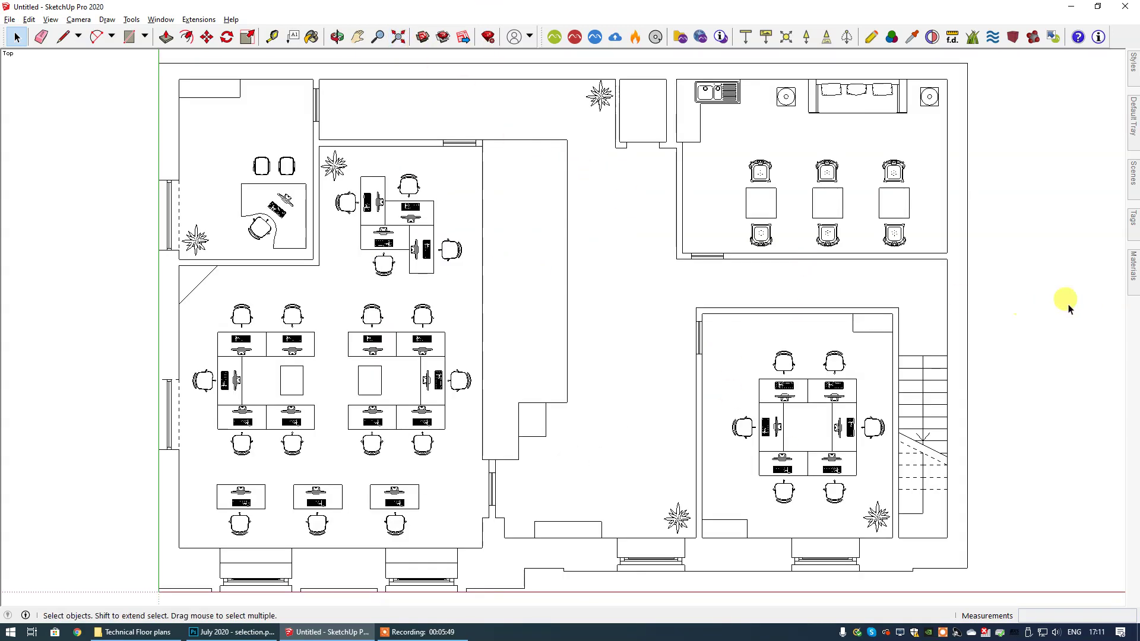
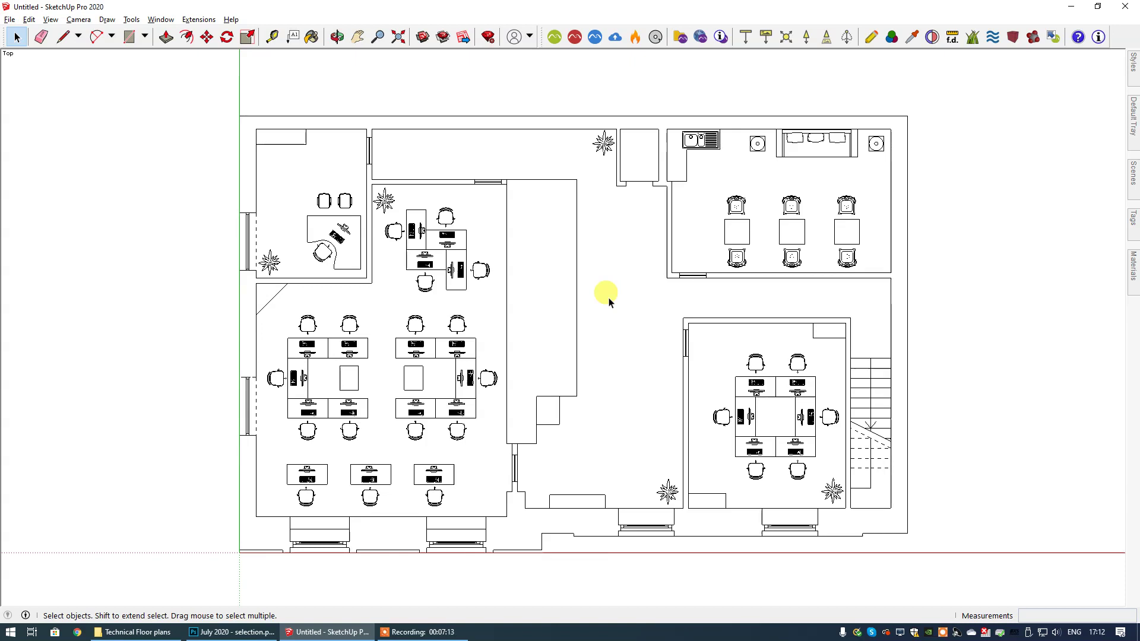
left_click(344, 205)
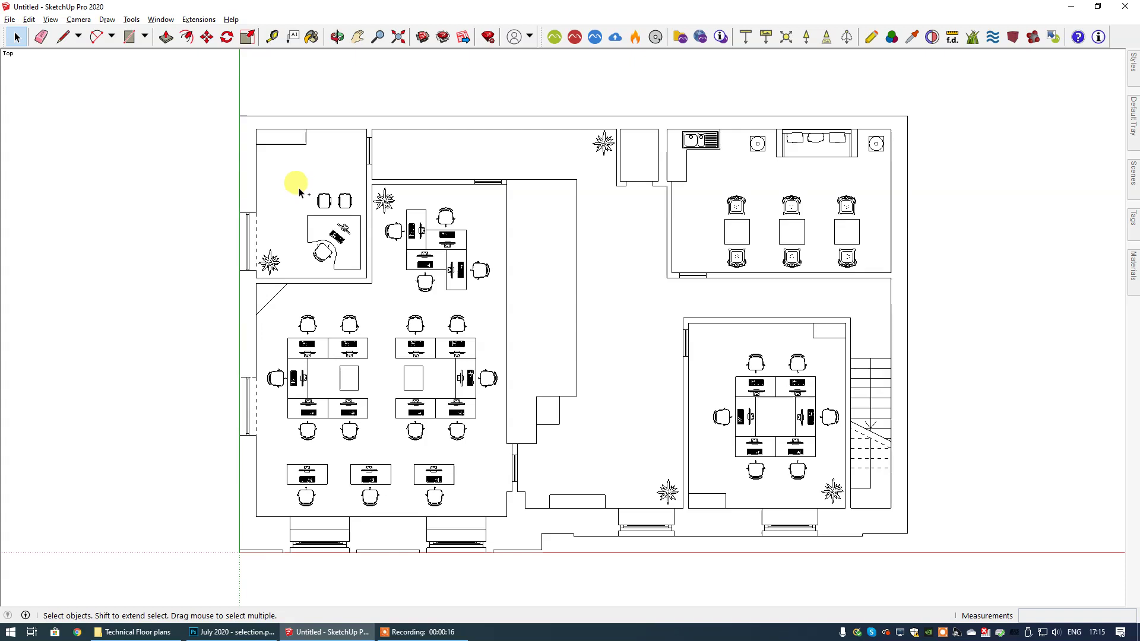
left_click_drag(297, 185, 365, 276)
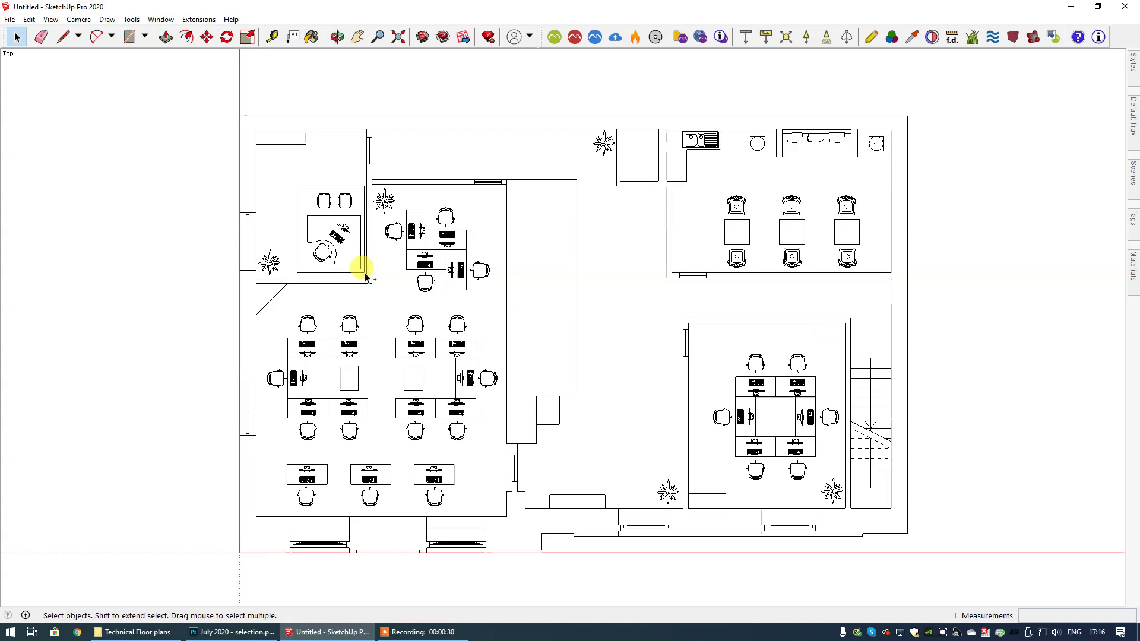
left_click_drag(365, 275, 365, 275)
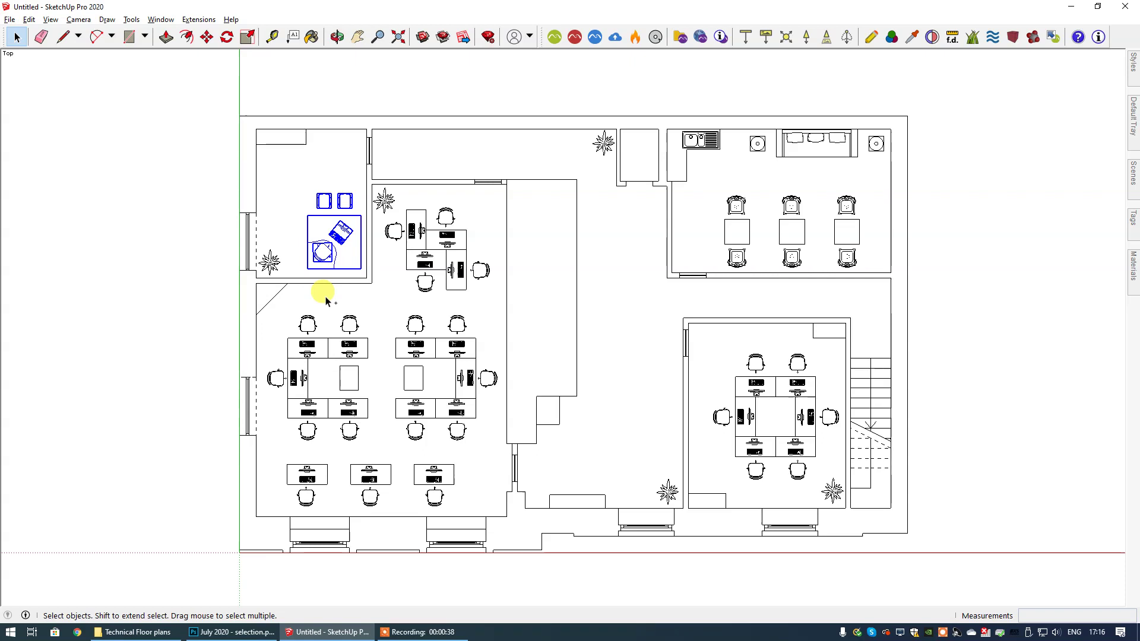
left_click(270, 264, "ctrl")
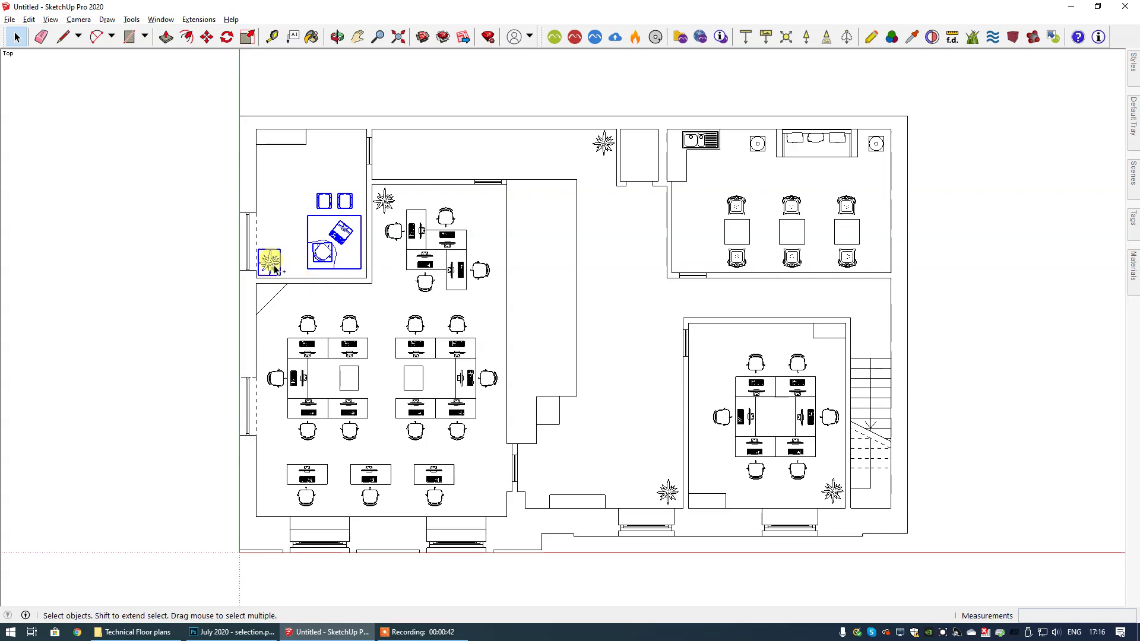
left_click(387, 205, "ctrl")
left_click_drag(392, 214, 502, 313, "ctrl")
left_click(395, 231, "ctrl")
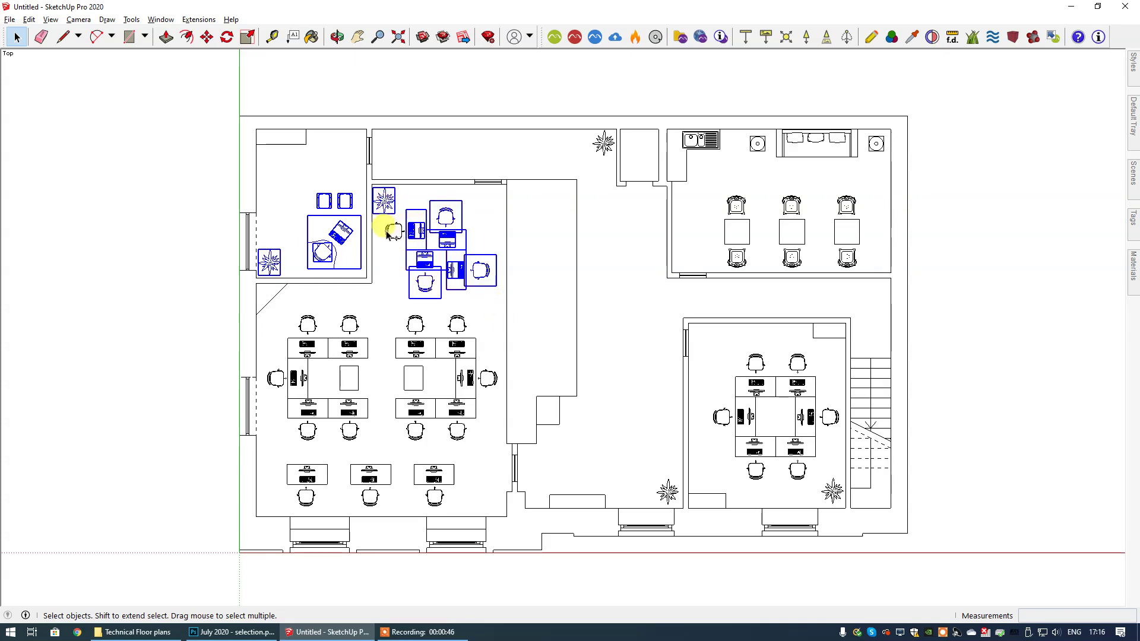
Add the remaining desks, tables and chairs in the large open office and the corridor plant to the selection.
left_click_drag(272, 310, 492, 512, "ctrl")
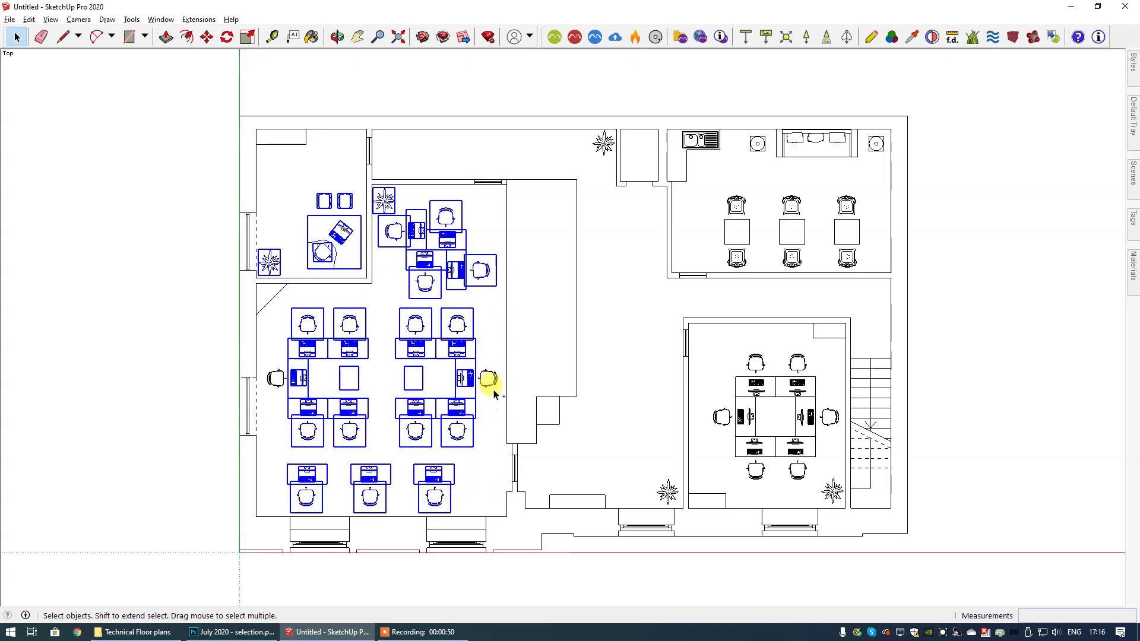
left_click(491, 382, "ctrl")
left_click(274, 379, "ctrl")
left_click(604, 143, "ctrl")
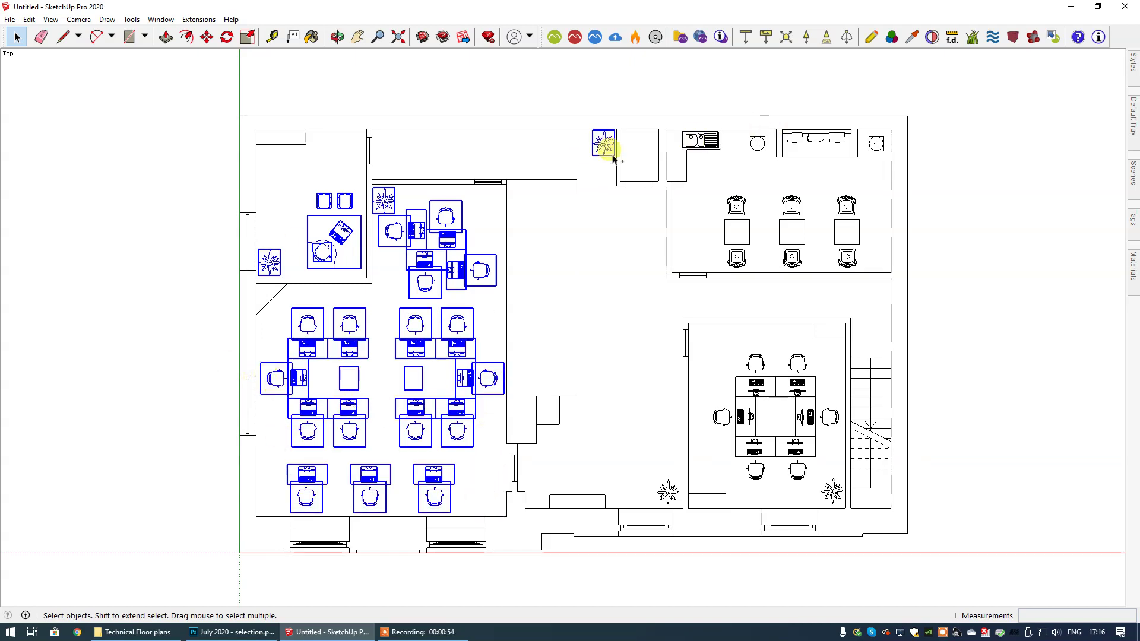
Add the kitchen sink, sofa, both side tables, and the dining tables and chairs in the break room to the selection.
left_click(709, 141, "ctrl")
left_click(757, 144, "ctrl")
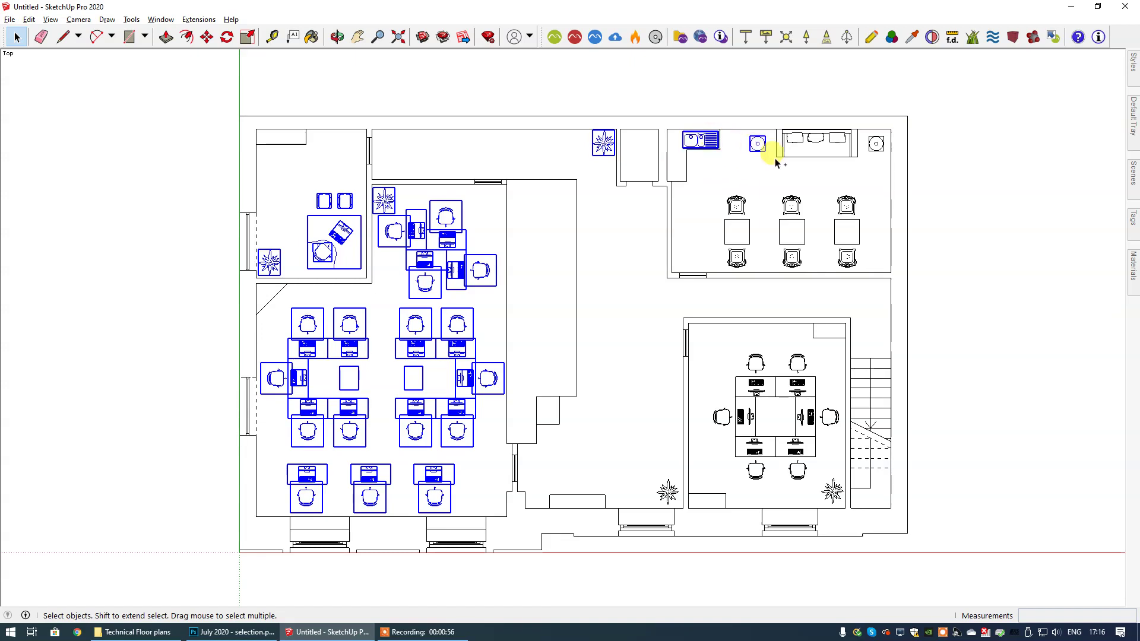
left_click(799, 155, "ctrl")
left_click(876, 144, "ctrl")
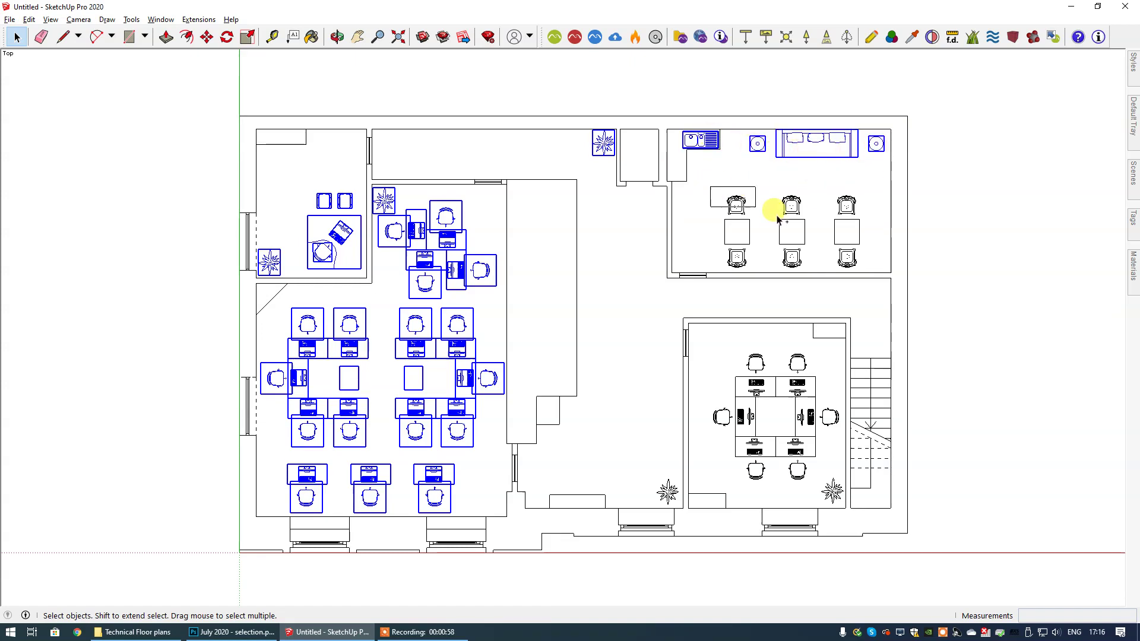
left_click(876, 262, "ctrl")
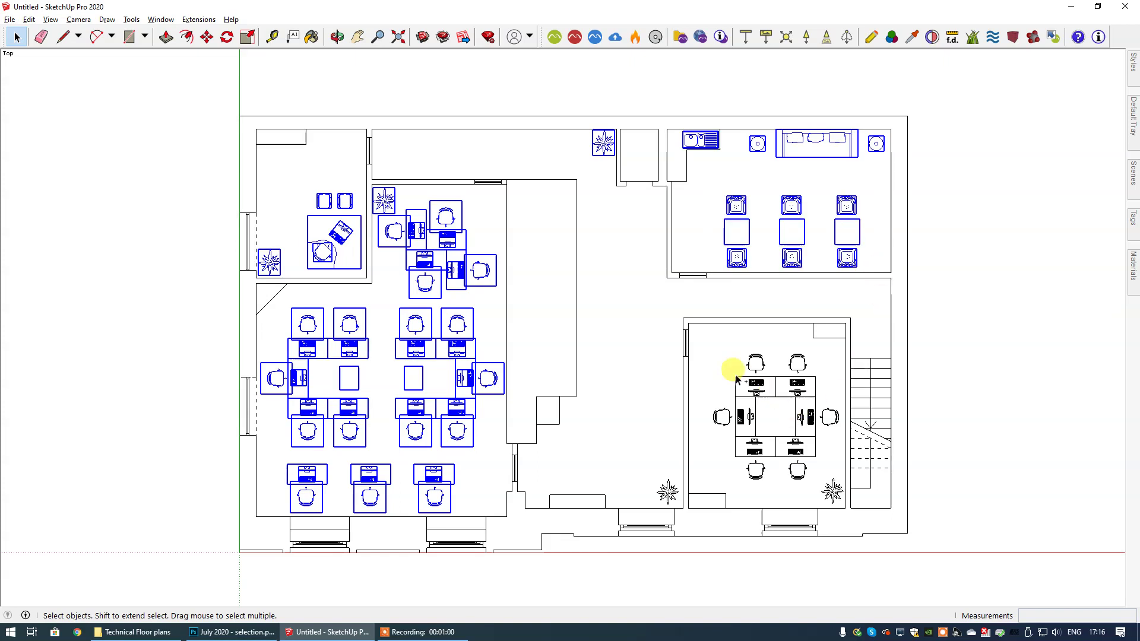
Add the desks, chairs and plant of the office beside the stairs, and the plant just outside it, to the selection.
left_click(798, 457, "ctrl")
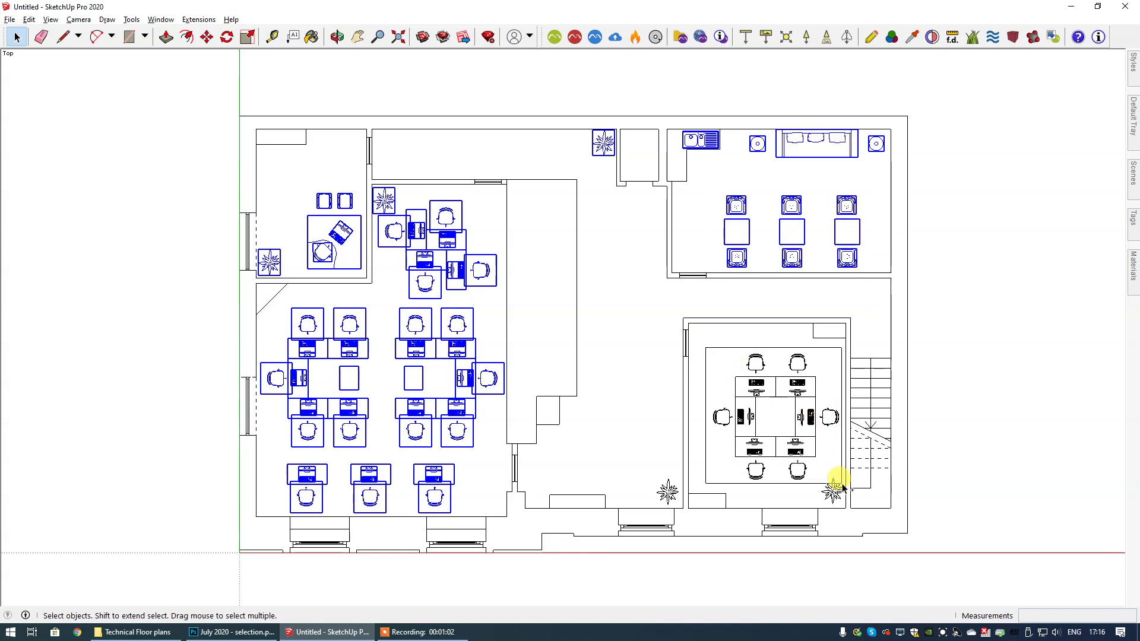
left_click(833, 493, "ctrl")
left_click(666, 487, "ctrl")
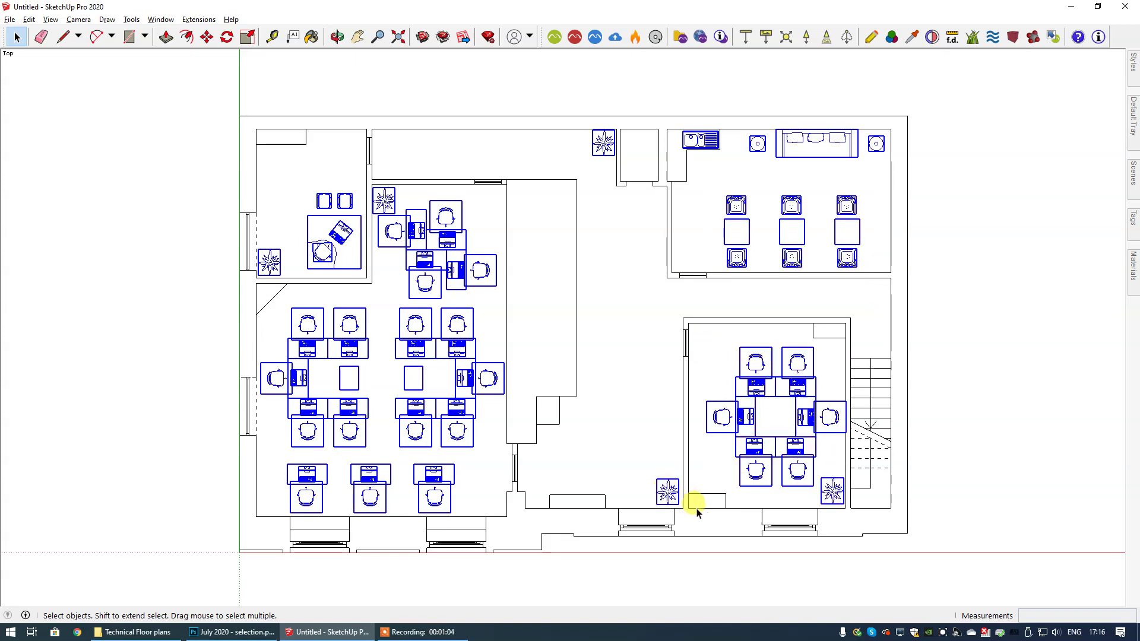
Move the selected furniture along the red axis until it lies outside the plan beyond the stairs, and clear the selection.
left_click(207, 37)
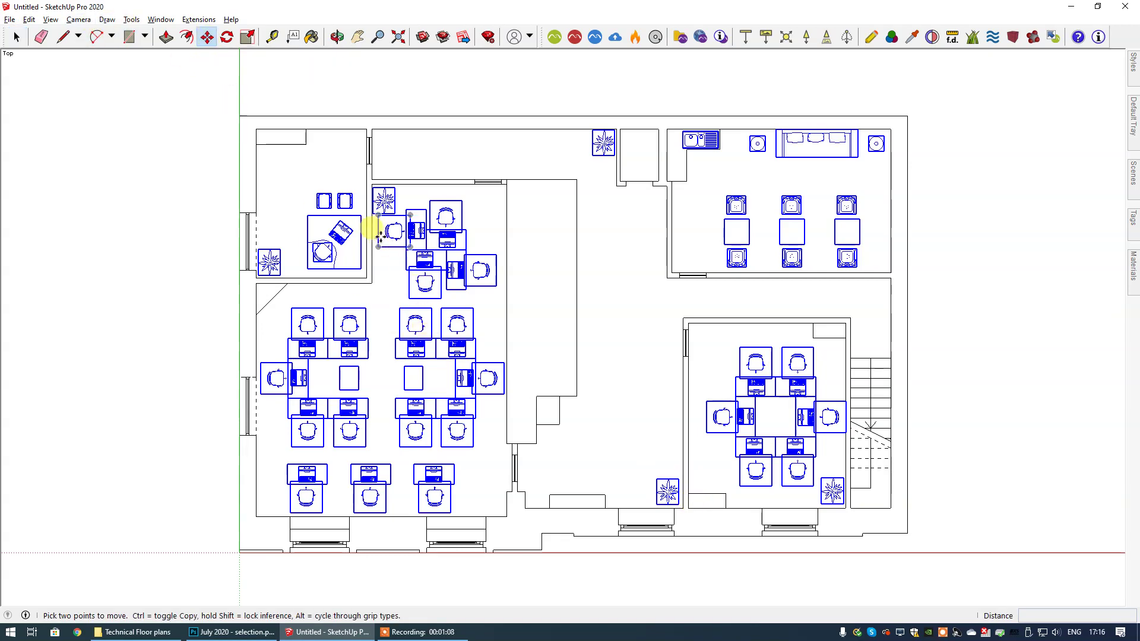
left_click(340, 232)
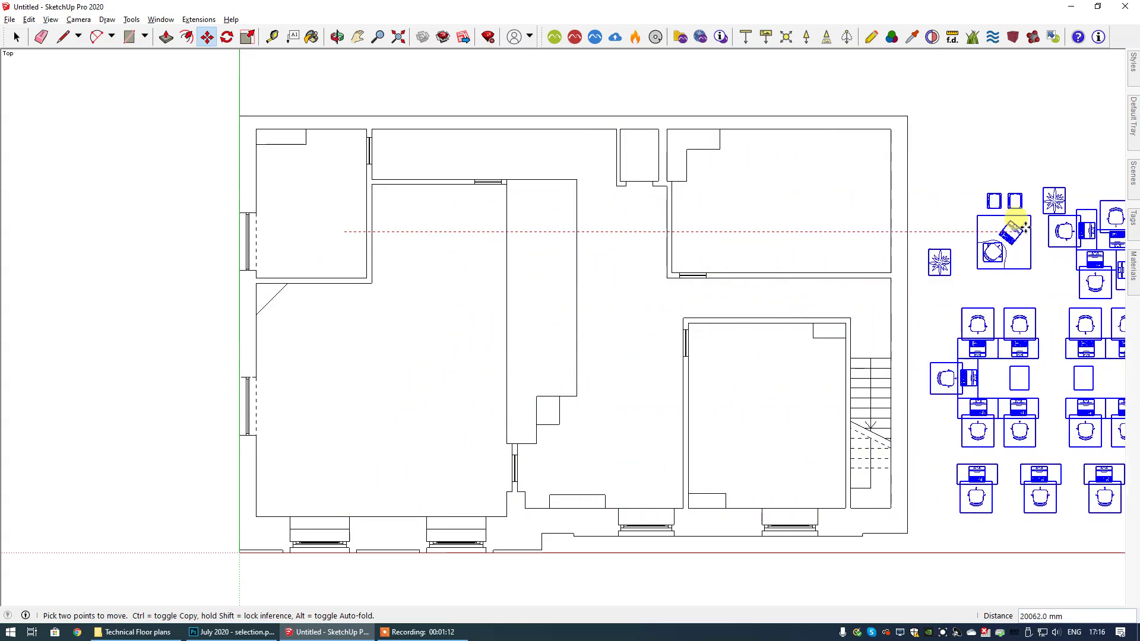
left_click(1051, 215)
left_click(17, 37)
left_click(110, 187)
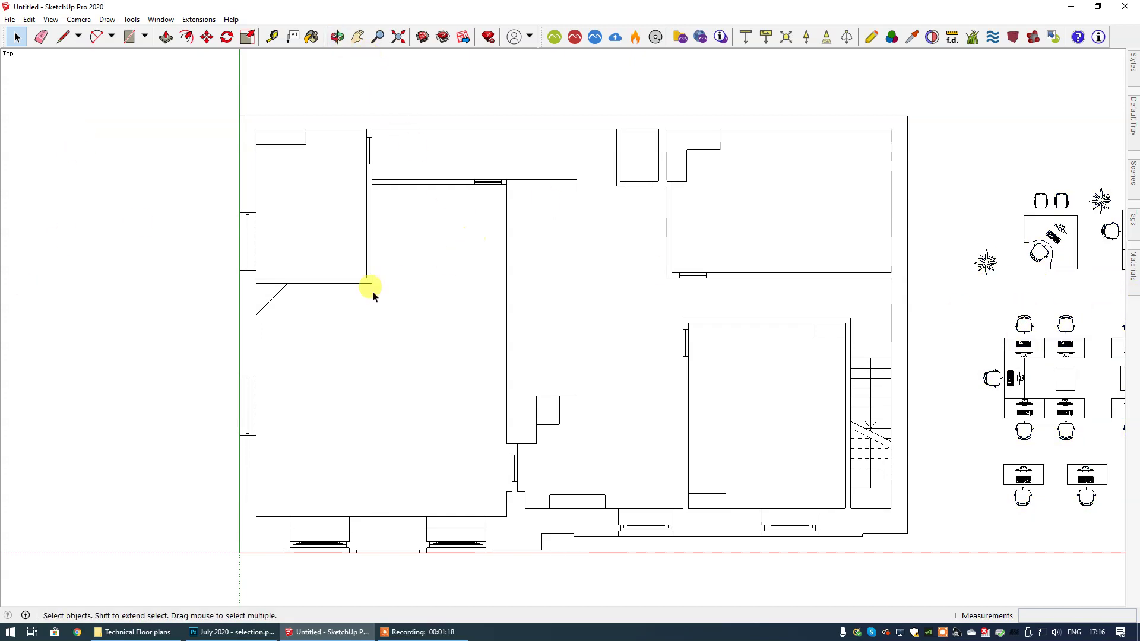
Delete the diagonal corner line in the large open office and the small rectangular outline in the small corner office.
left_click(270, 302)
key("Delete")
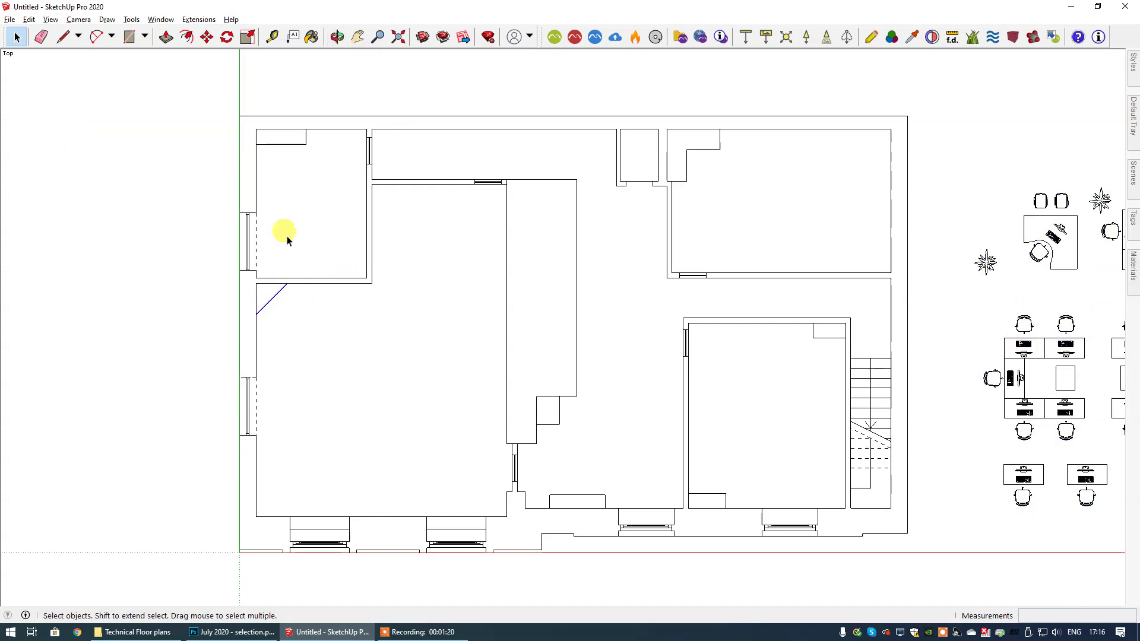
left_click(287, 145)
key("Delete")
left_click(306, 135)
key("Delete")
Delete the leftover kitchen counter lines in the corner of the break room.
left_click(715, 151)
key("Delete")
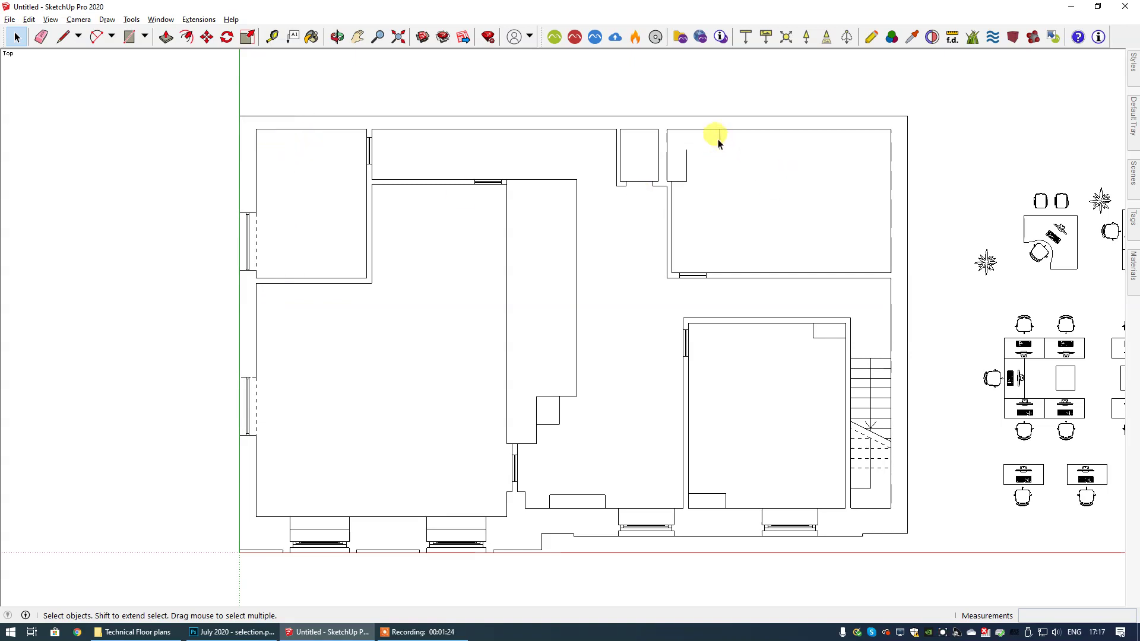
key("Delete")
left_click(683, 162)
key("Delete")
left_click(678, 176)
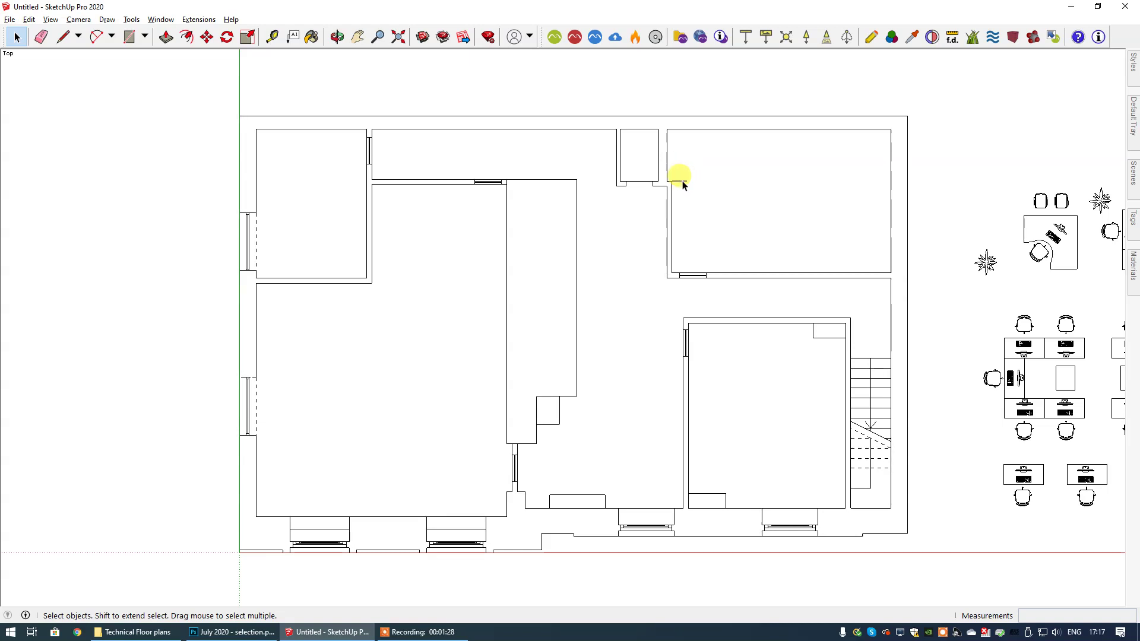
Delete the small box outline beside the central core and the low rectangular outline along the central corridor's exterior wall.
left_click(549, 424)
key("Delete")
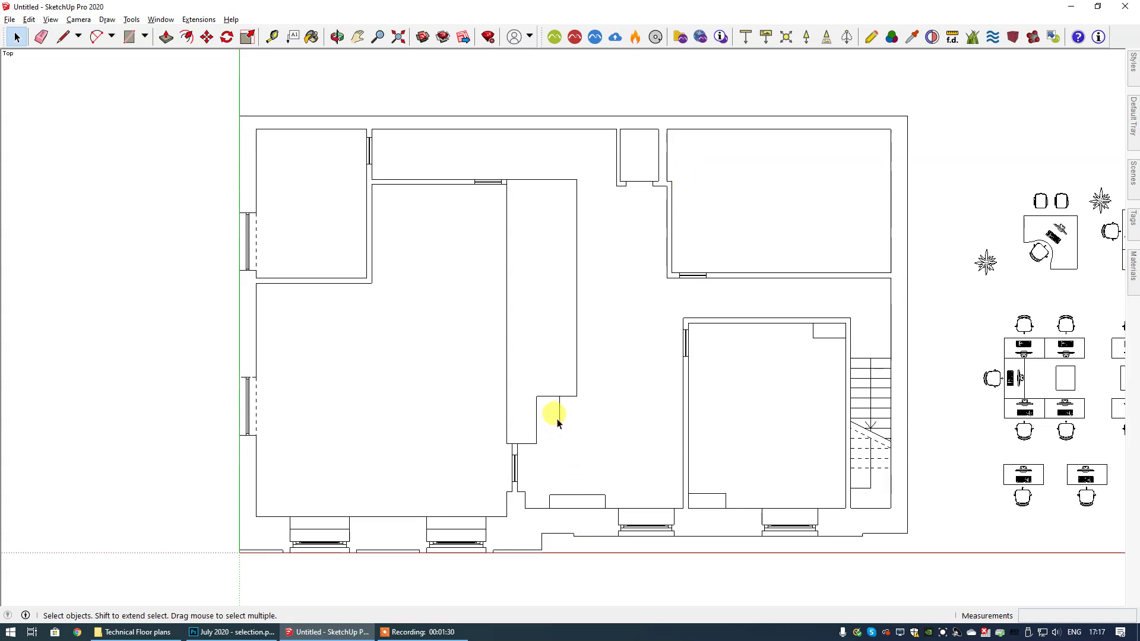
left_click(560, 416)
key("Delete")
left_click(585, 495)
left_click(548, 496, "shift")
key("Delete")
left_click(604, 500)
key("Delete")
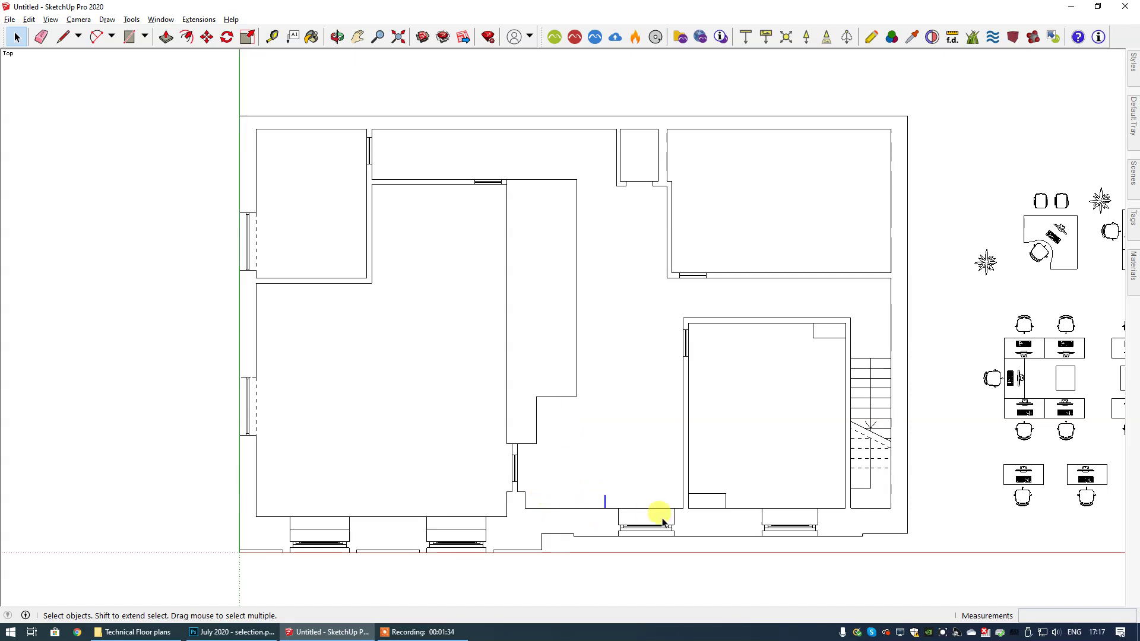
Delete the two small rectangular outlines in opposite corners of the office beside the stairs.
left_click(710, 494)
key("Delete")
left_click(726, 505)
key("Delete")
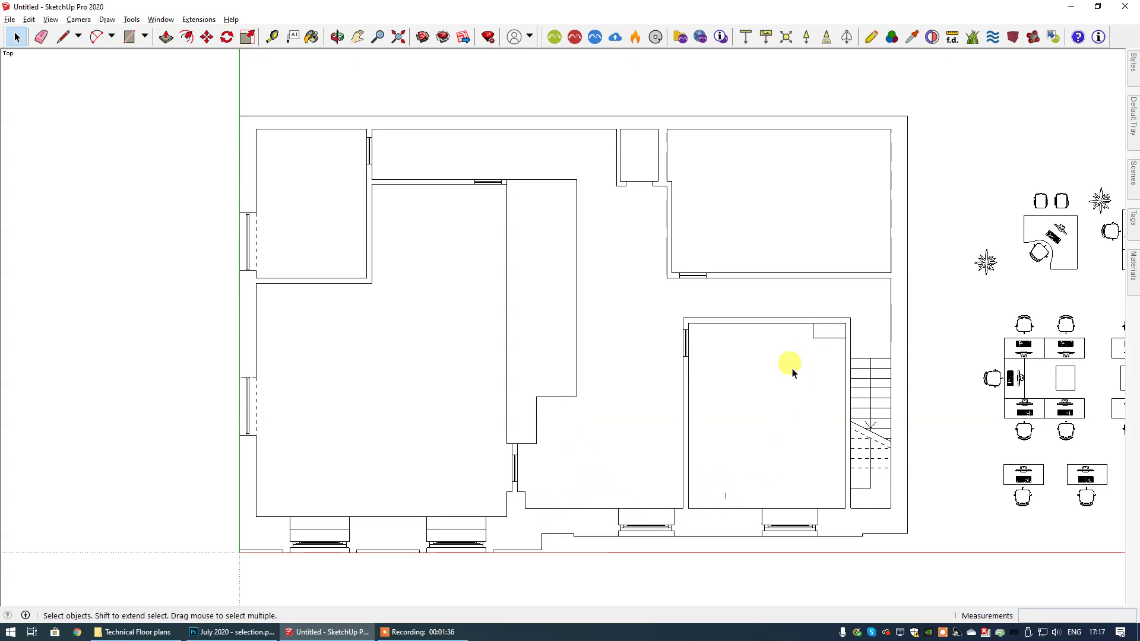
left_click(816, 331)
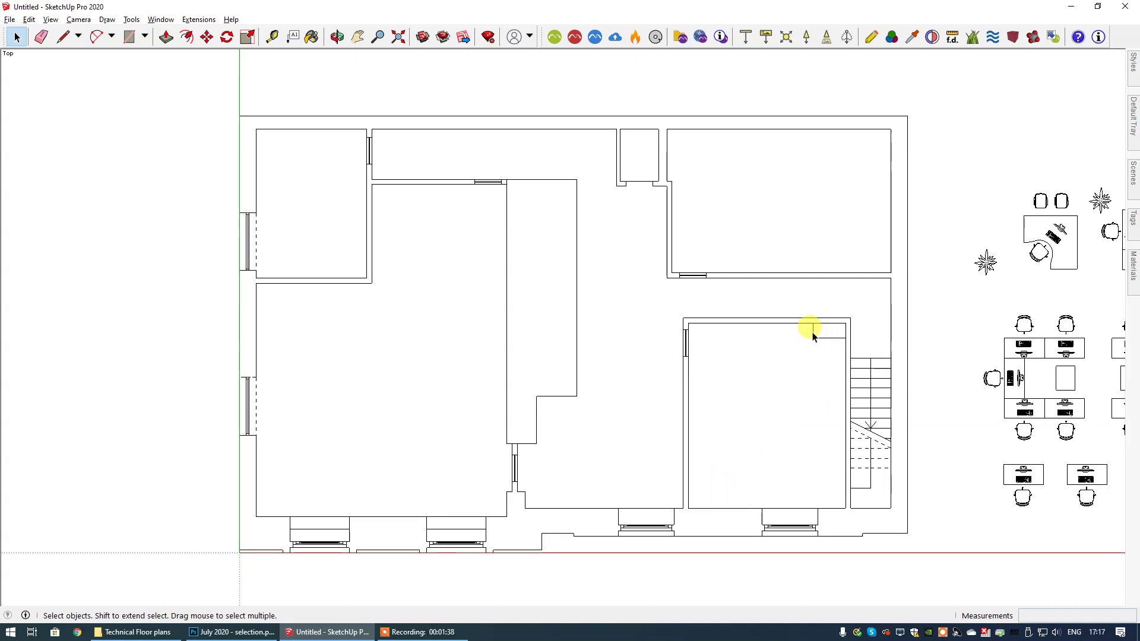
key("Delete")
left_click(814, 338)
key("Delete")
Check the windows along the exterior walls one by one for grouped geometry.
left_click(340, 531)
left_click(442, 533)
left_click(248, 402)
left_click(334, 529)
left_click(449, 530)
left_click(653, 529)
left_click(777, 529)
Select the entire floor plan, explode its grouped windows and stair arrow into loose geometry, and clear the selection.
left_click_drag(195, 94, 940, 581)
right_click(440, 533)
left_click_drag(186, 104, 951, 571)
right_click(783, 526)
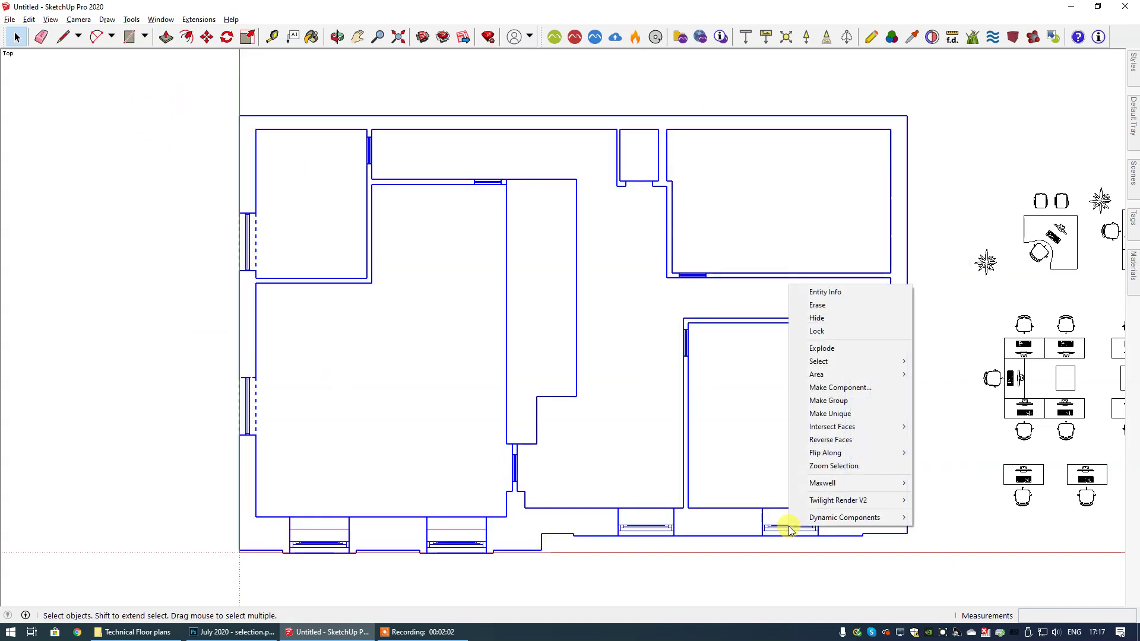
left_click(833, 348)
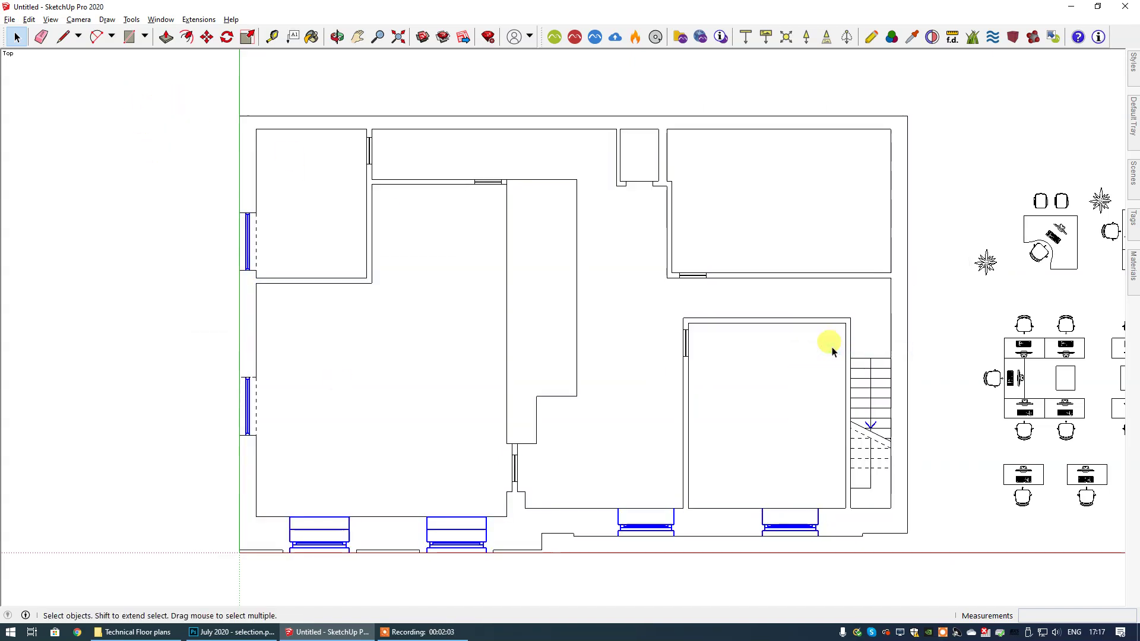
left_click(437, 399)
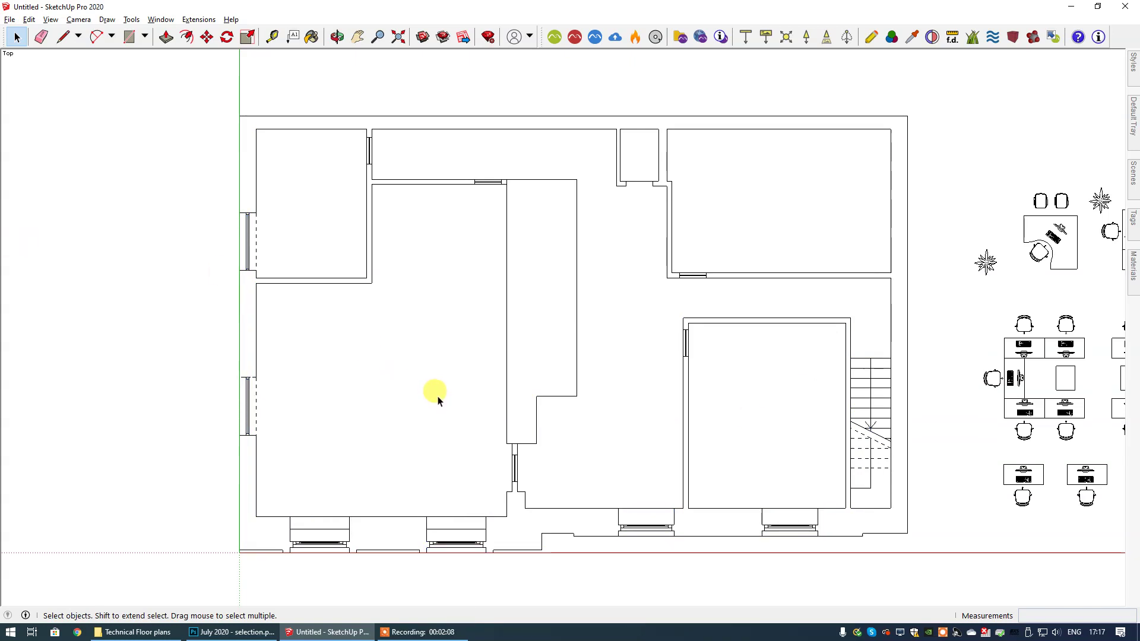
Draw a rectangle of about 22485 by 14646 mm enclosing the whole floor plan, and select its face.
left_click(129, 38)
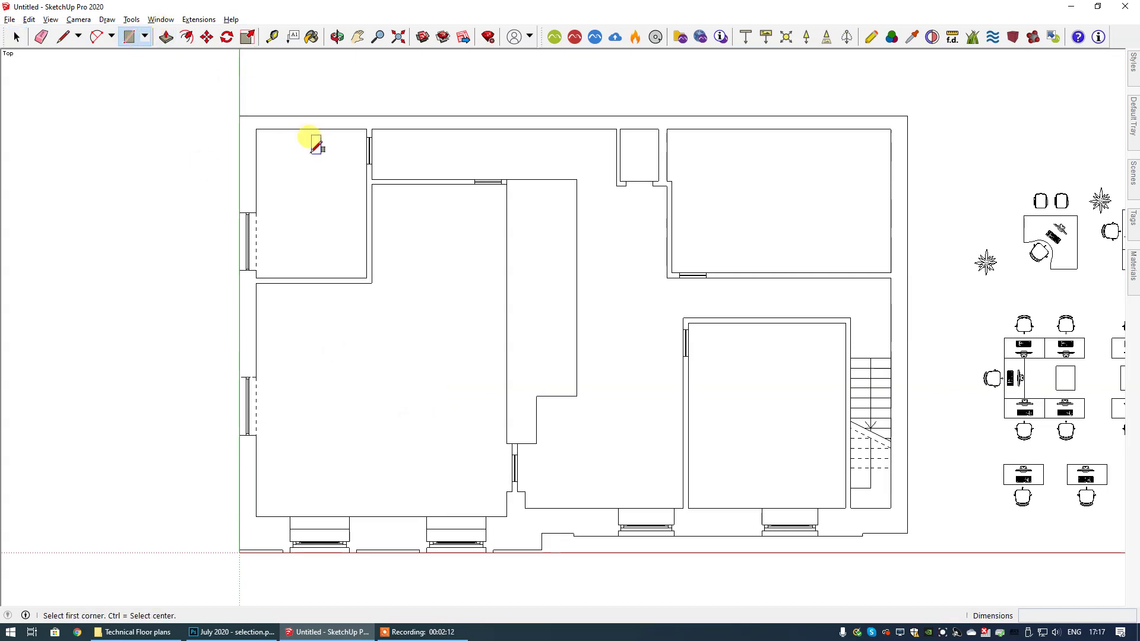
left_click(210, 93)
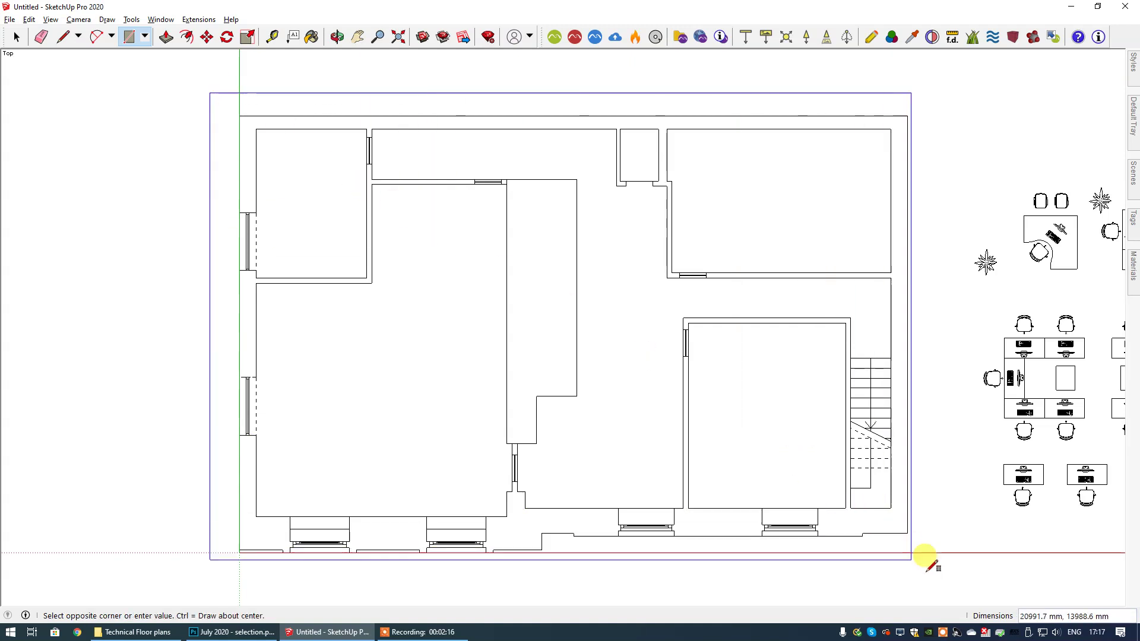
left_click(962, 582)
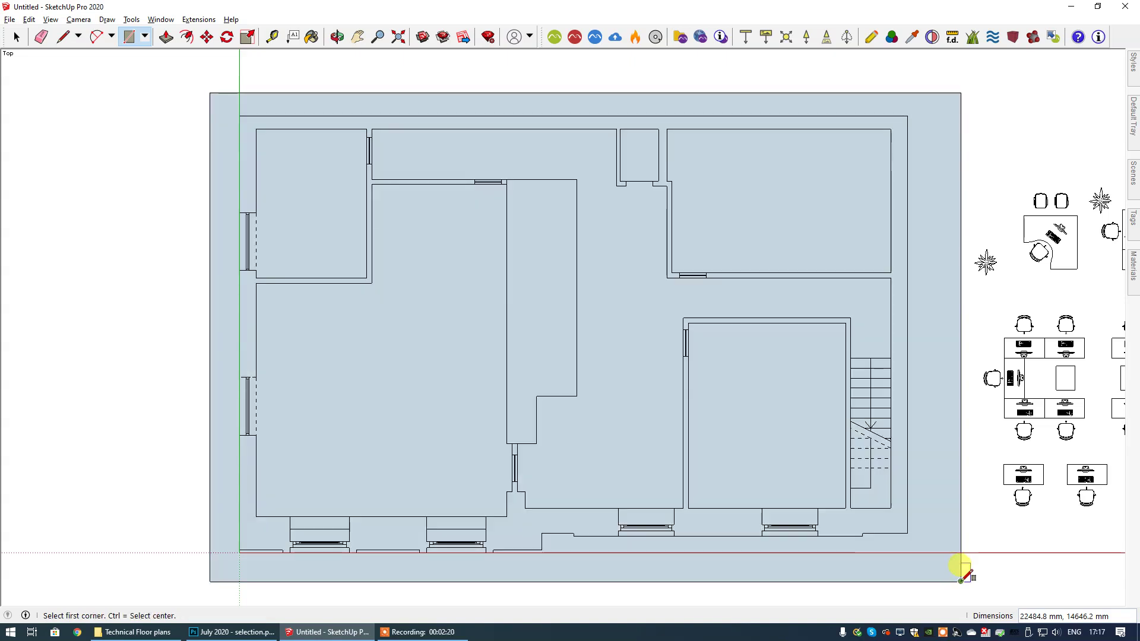
left_click(16, 38)
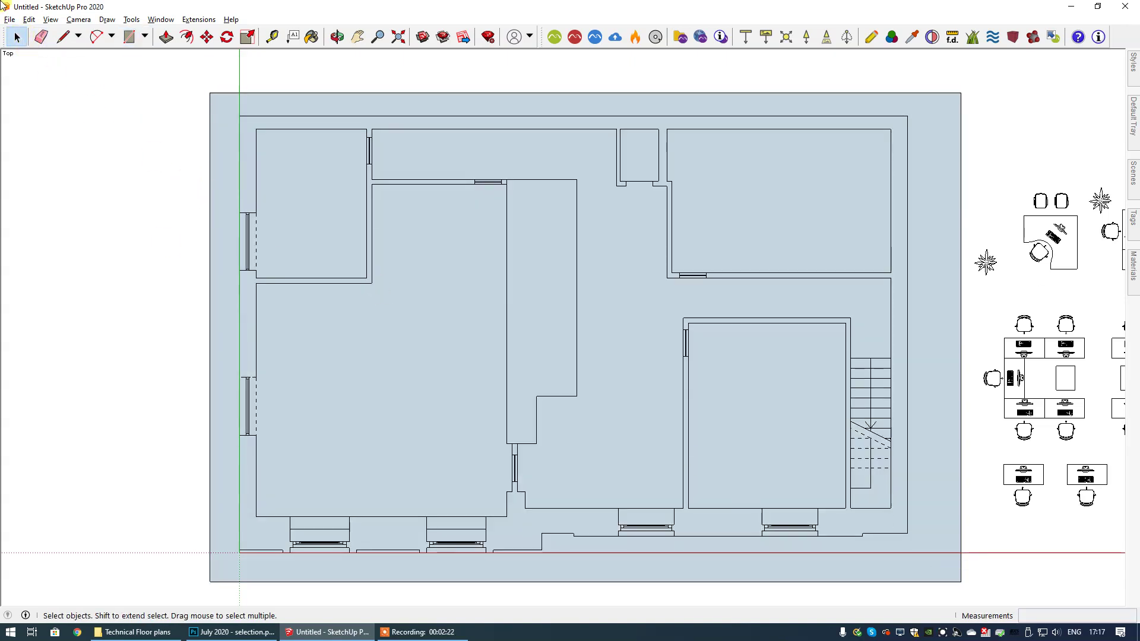
left_click(499, 216)
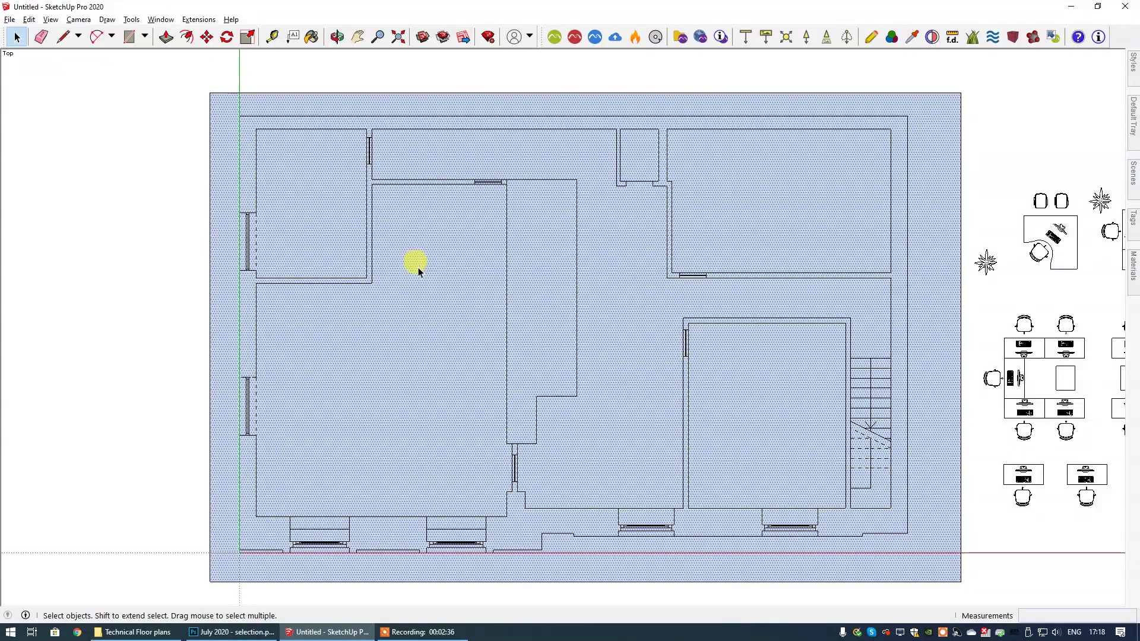
Draw a line along the outer window wall from the plan's corner, extending it to both long edges of the enclosing rectangle.
left_click(63, 37)
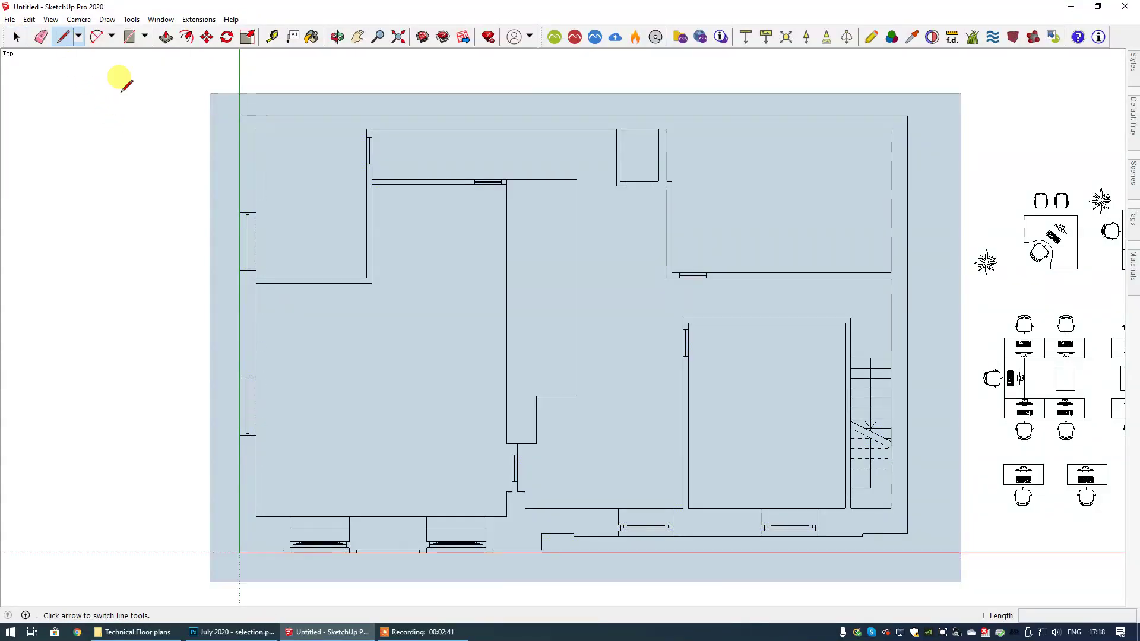
left_click(239, 115)
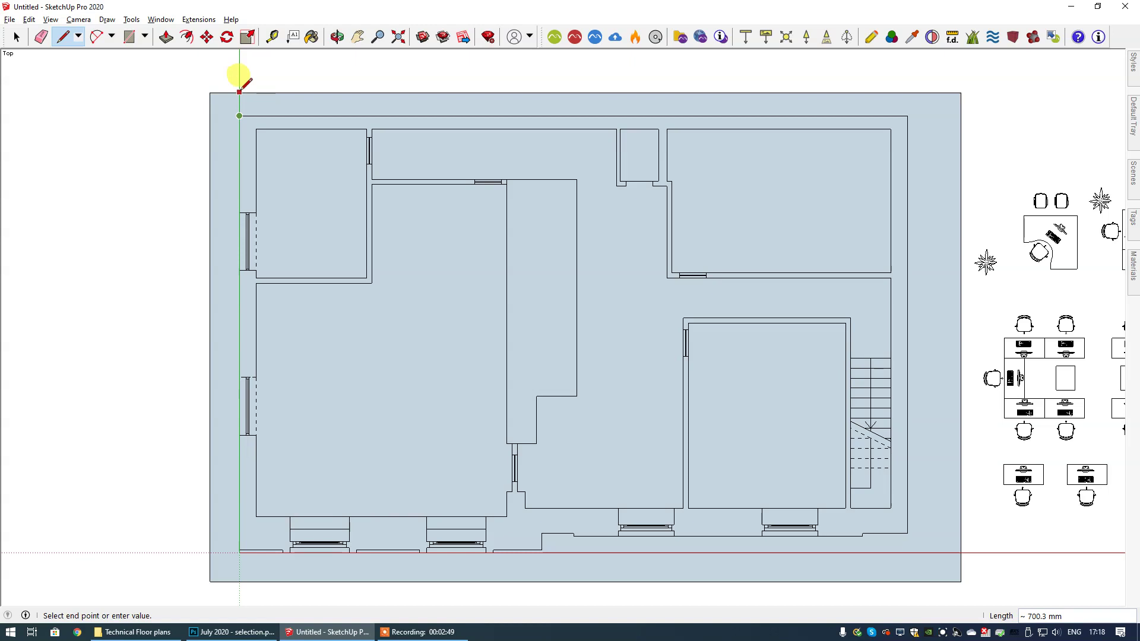
left_click(239, 92)
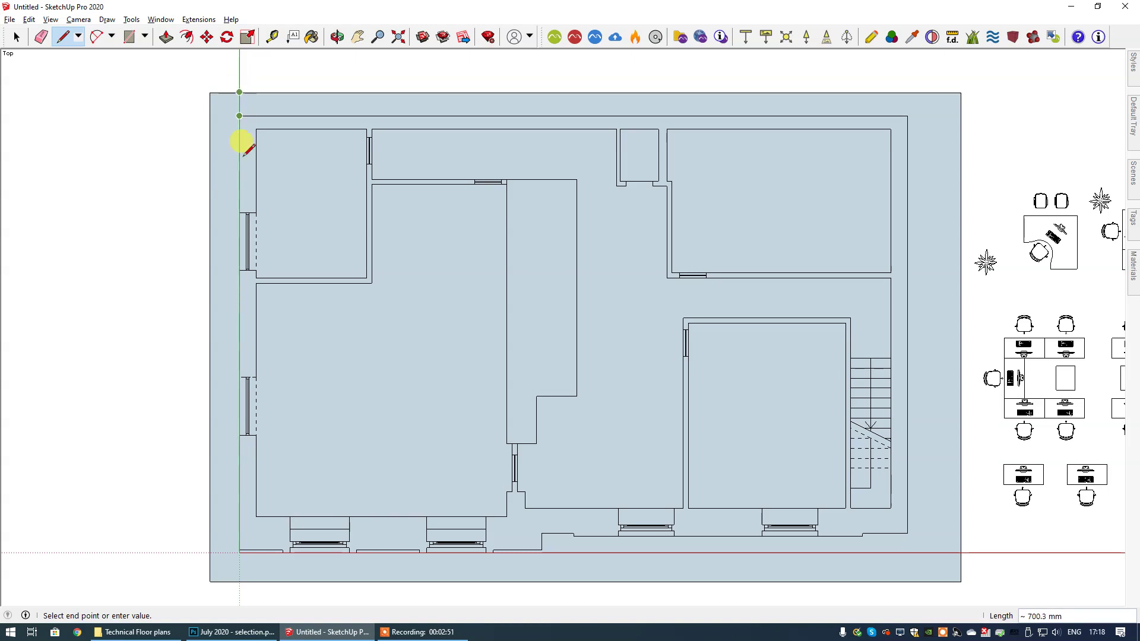
left_click(239, 581)
left_click(16, 37)
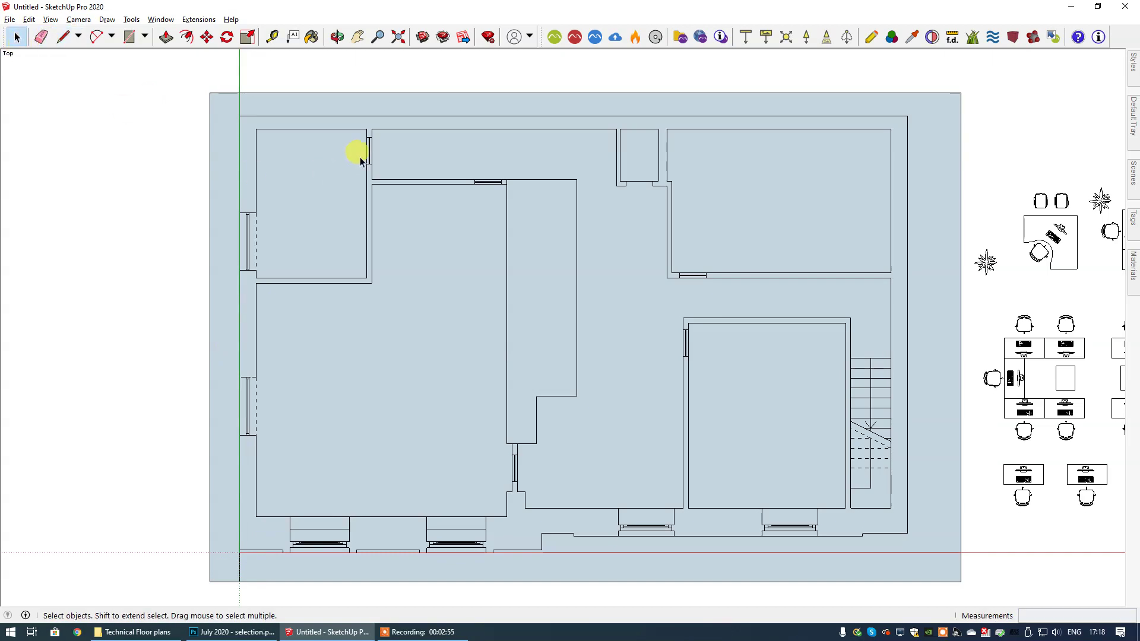
Examine how the face is divided by selecting the room interior and the exterior wall in turn.
left_click(475, 249)
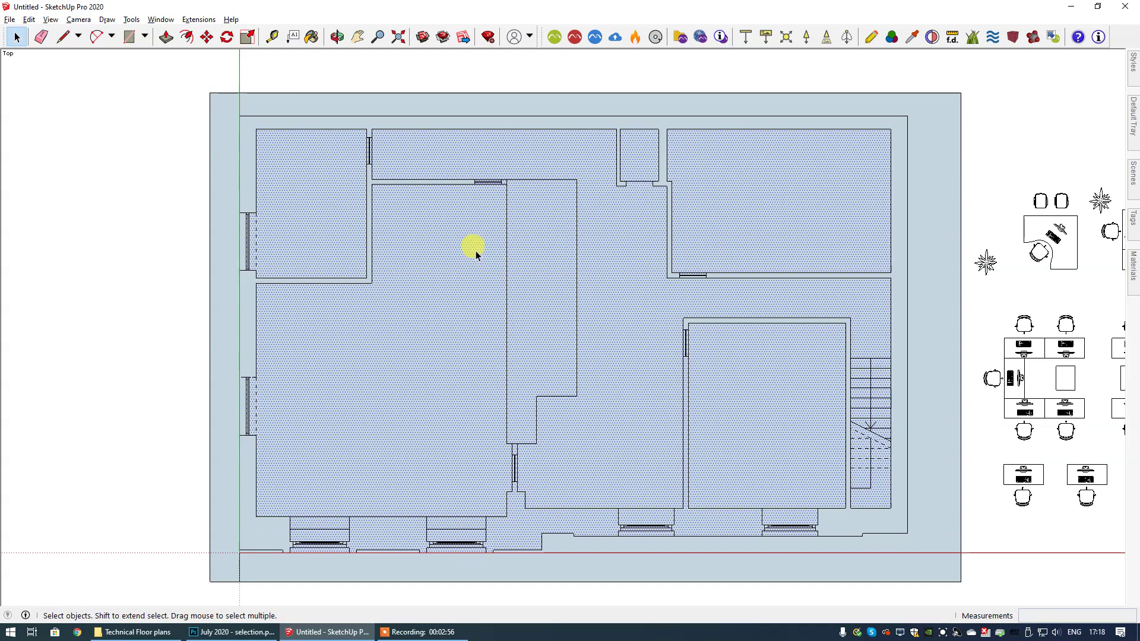
left_click(550, 123)
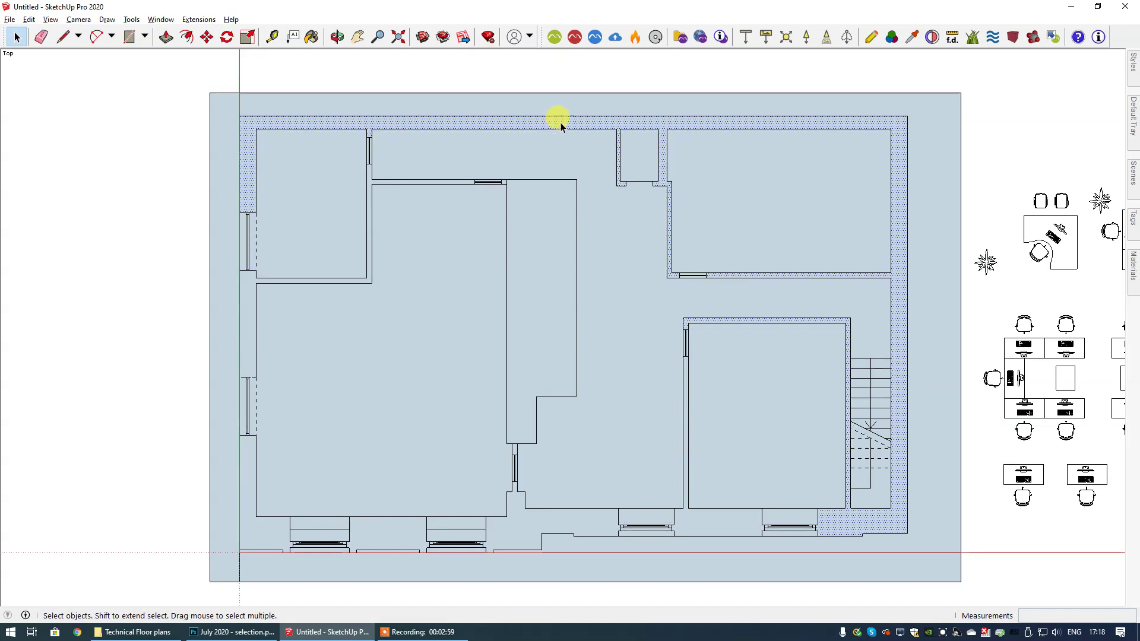
left_click(429, 279)
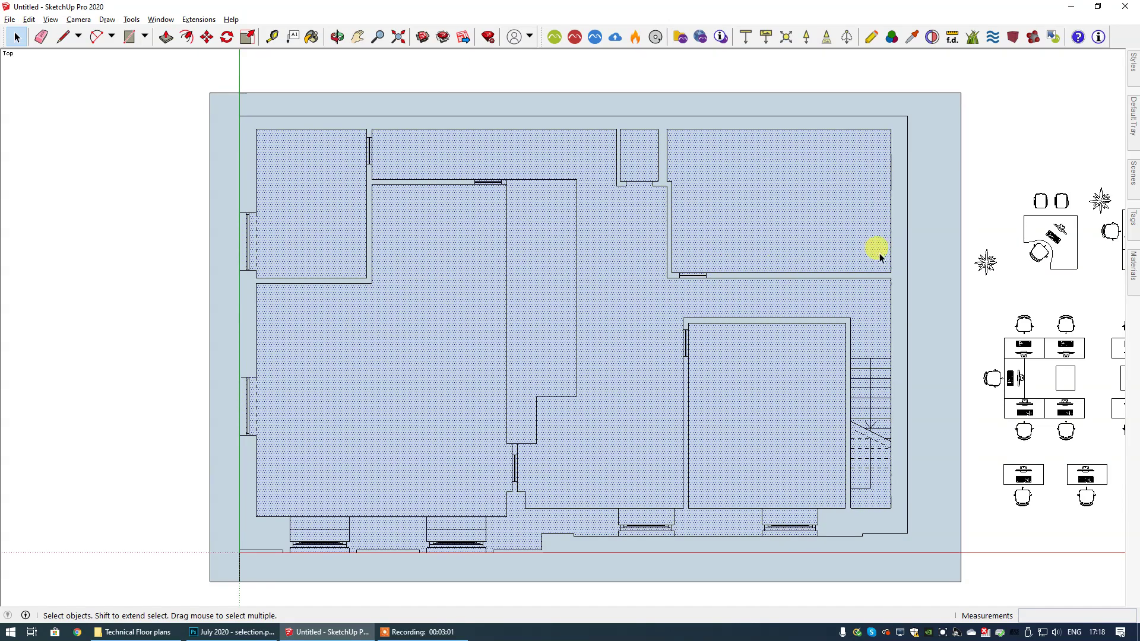
left_click(896, 237)
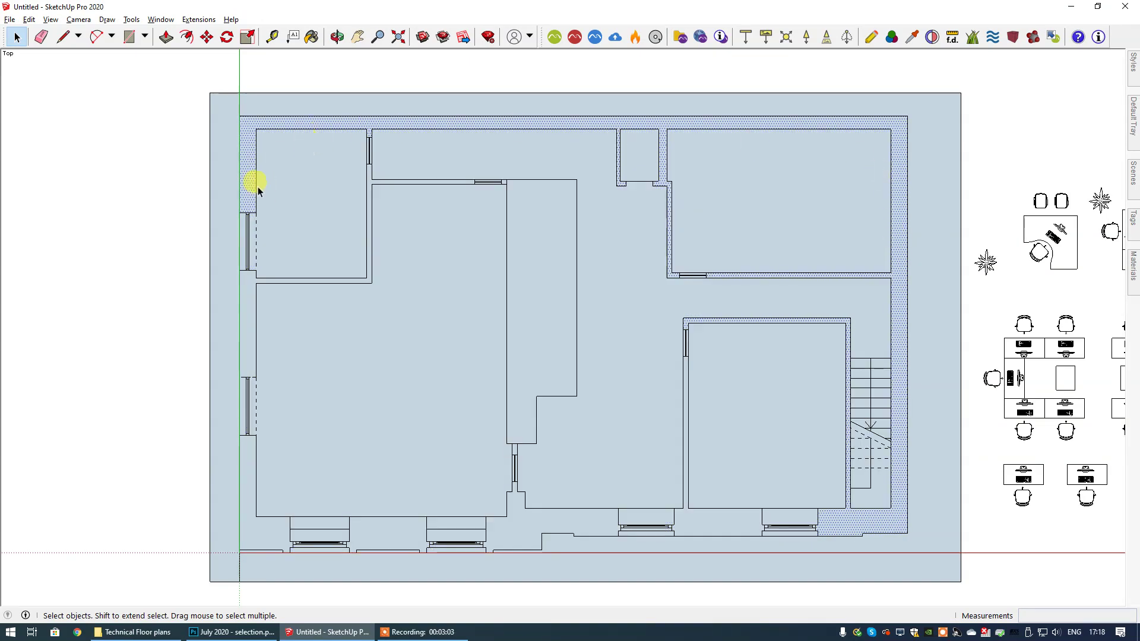
left_click(621, 334)
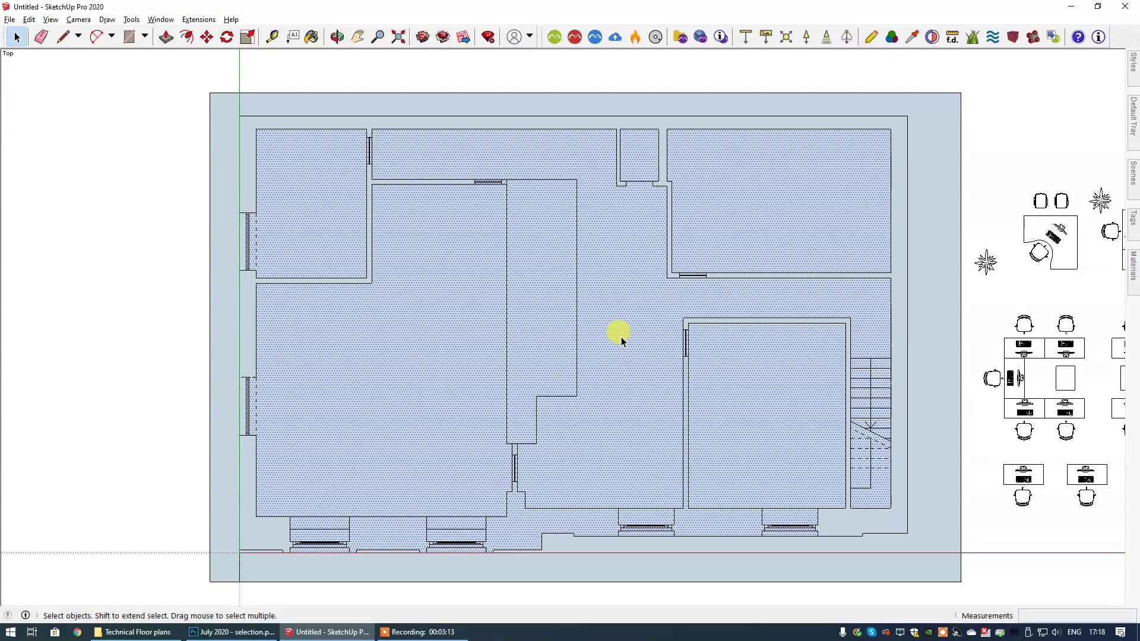
Trace the central core's long edge with a 6500 mm line, and check the core and interior faces by selecting them.
left_click(63, 38)
left_click(577, 179)
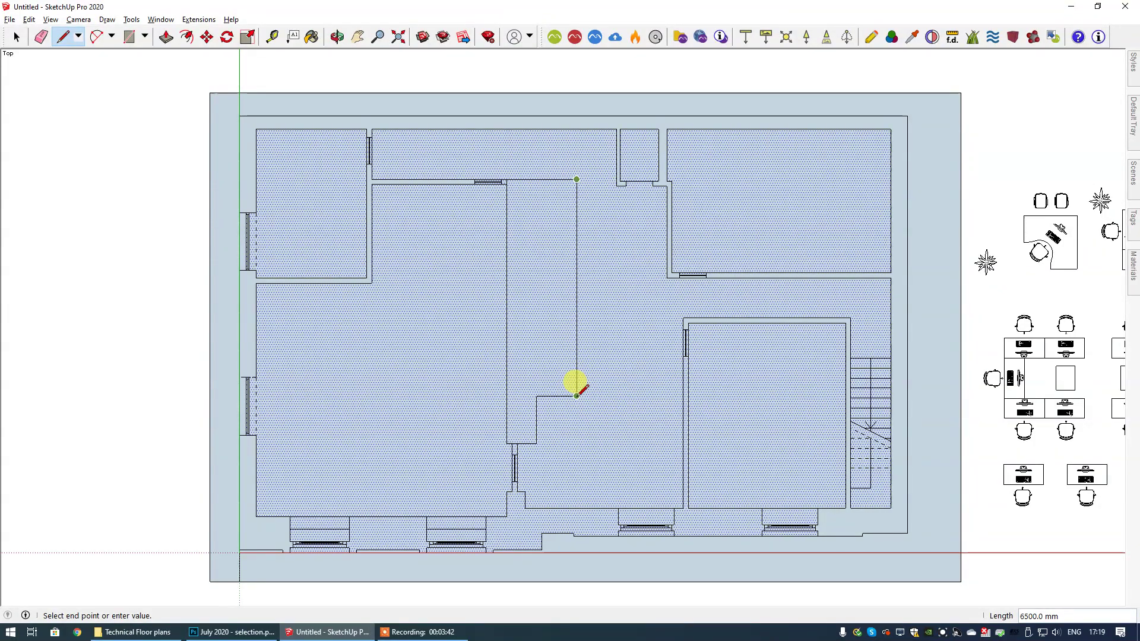
left_click(577, 395)
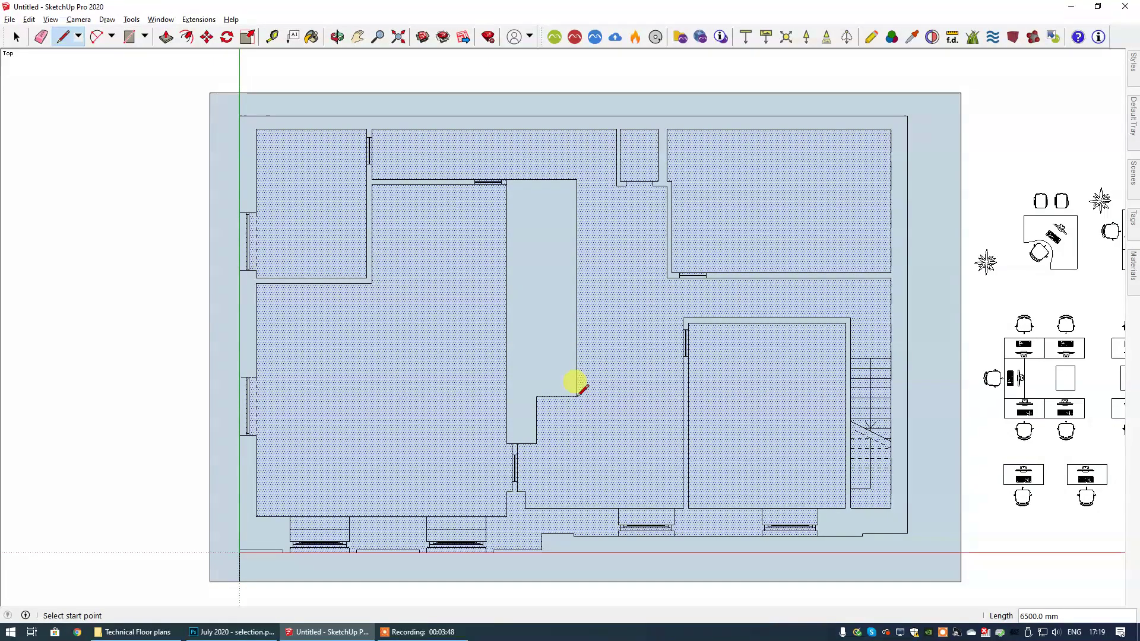
left_click(16, 36)
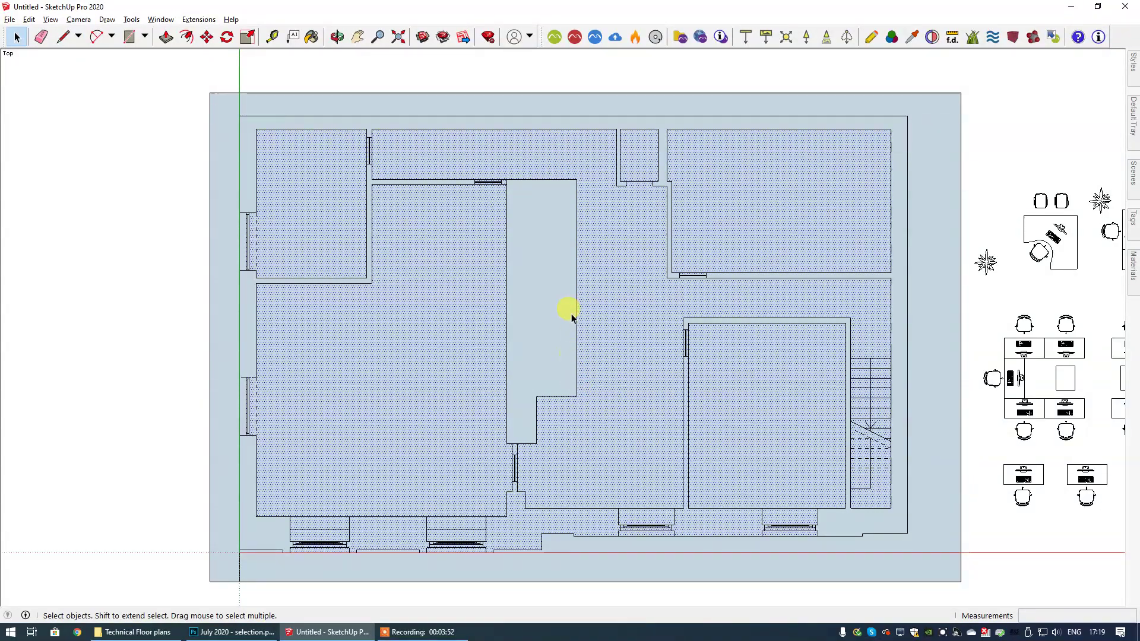
left_click(531, 380)
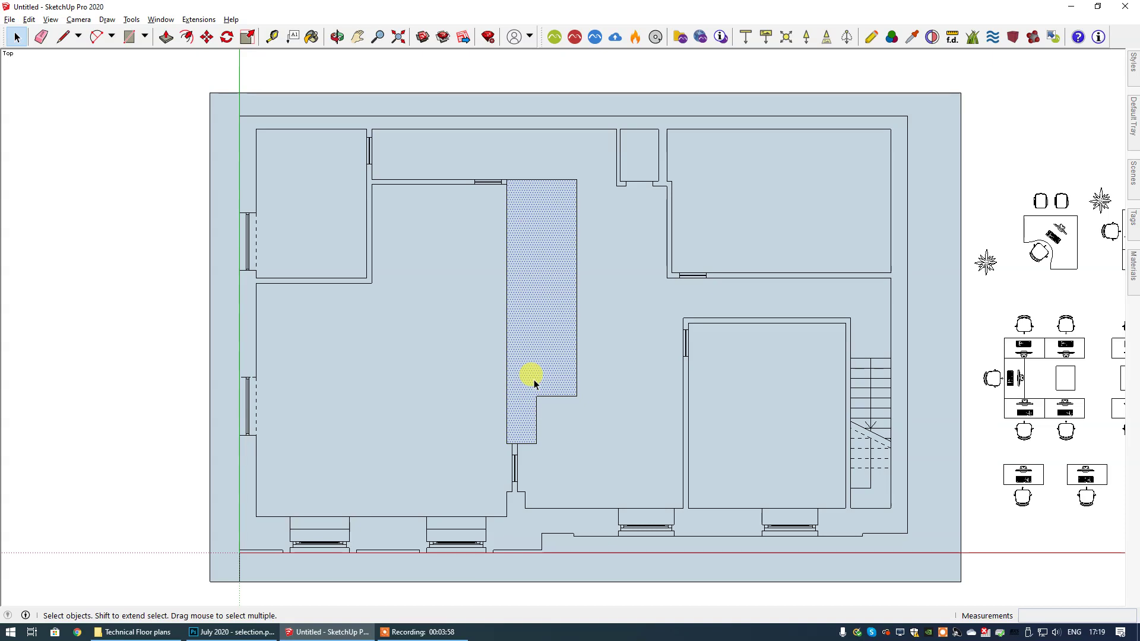
left_click(614, 397)
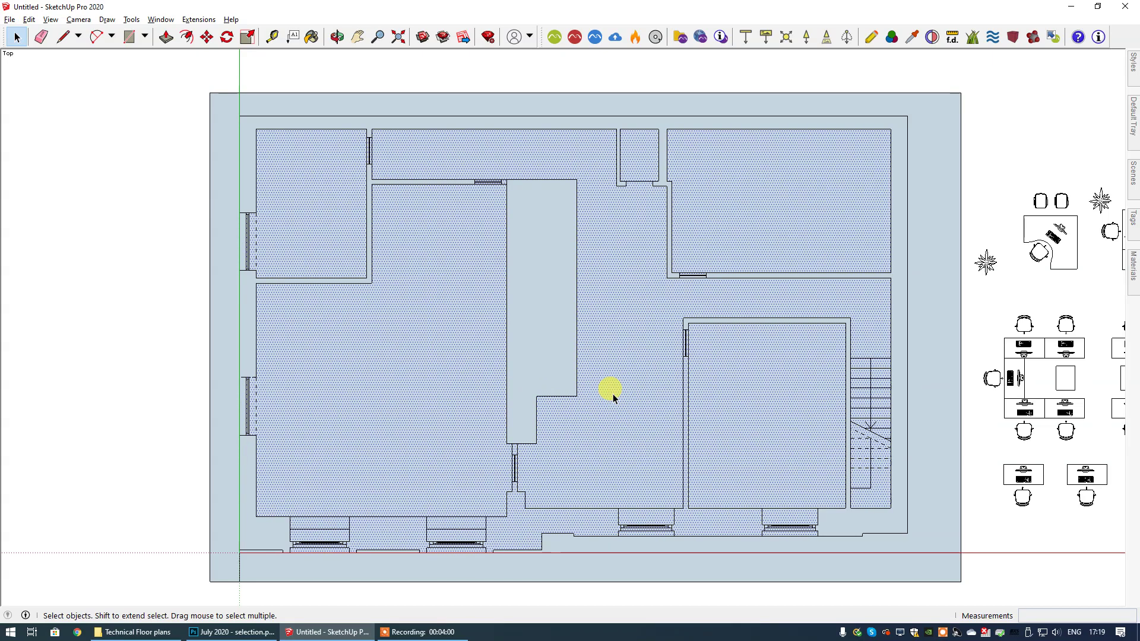
Trace the break room's outer wall edge with a 6700 mm line and the stairside office's window wall with a 4710 mm line.
left_click(63, 37)
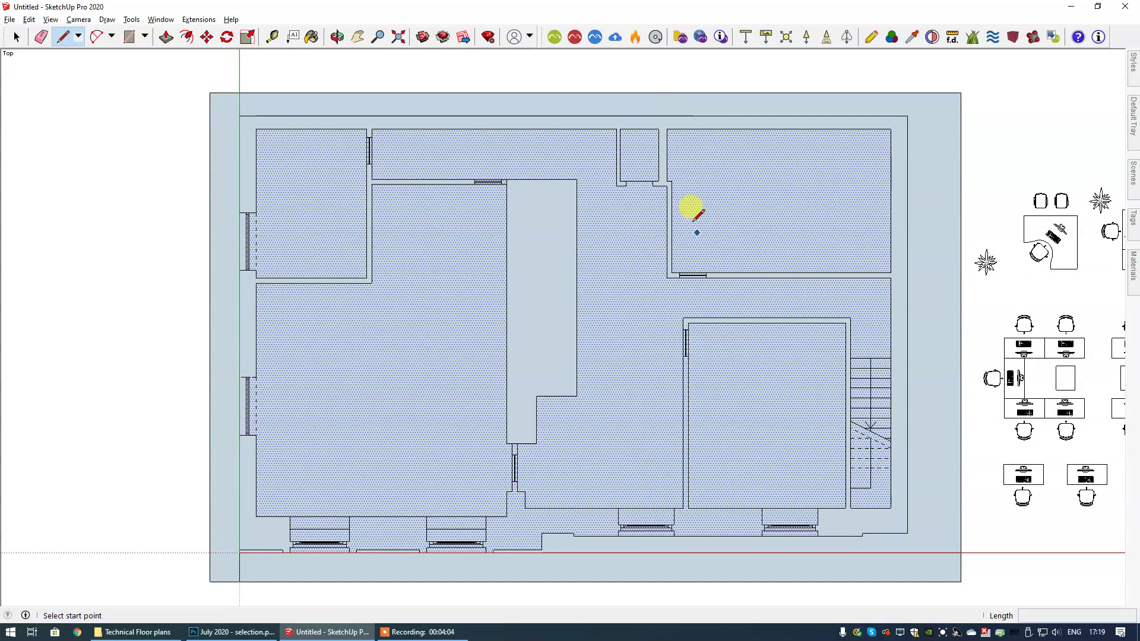
left_click(667, 129)
left_click(891, 128)
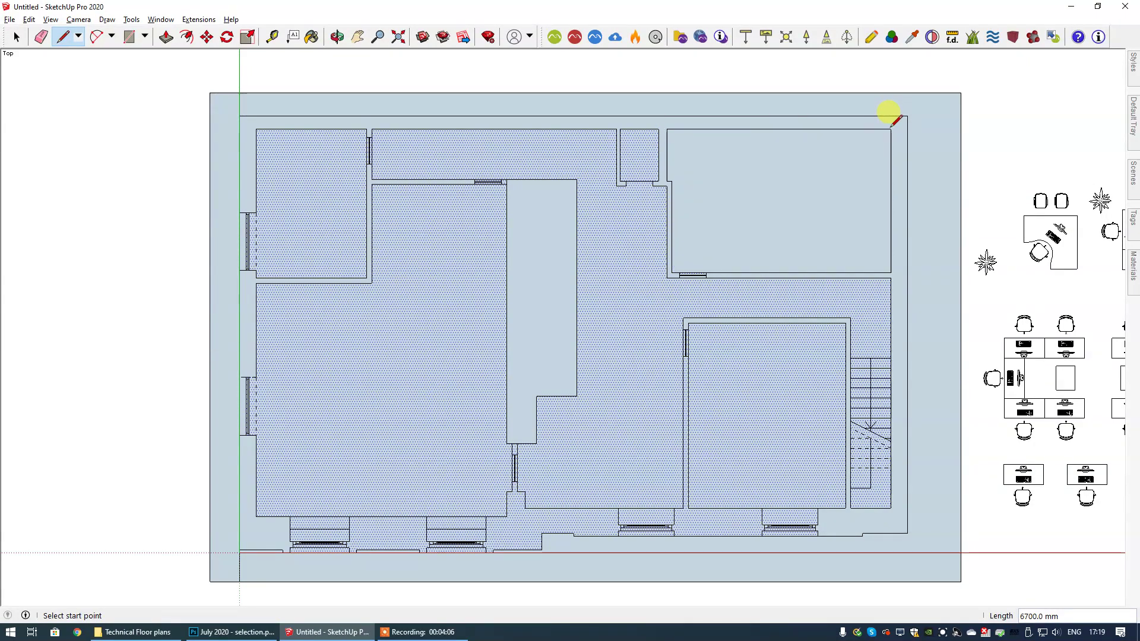
left_click(689, 509)
left_click(846, 509)
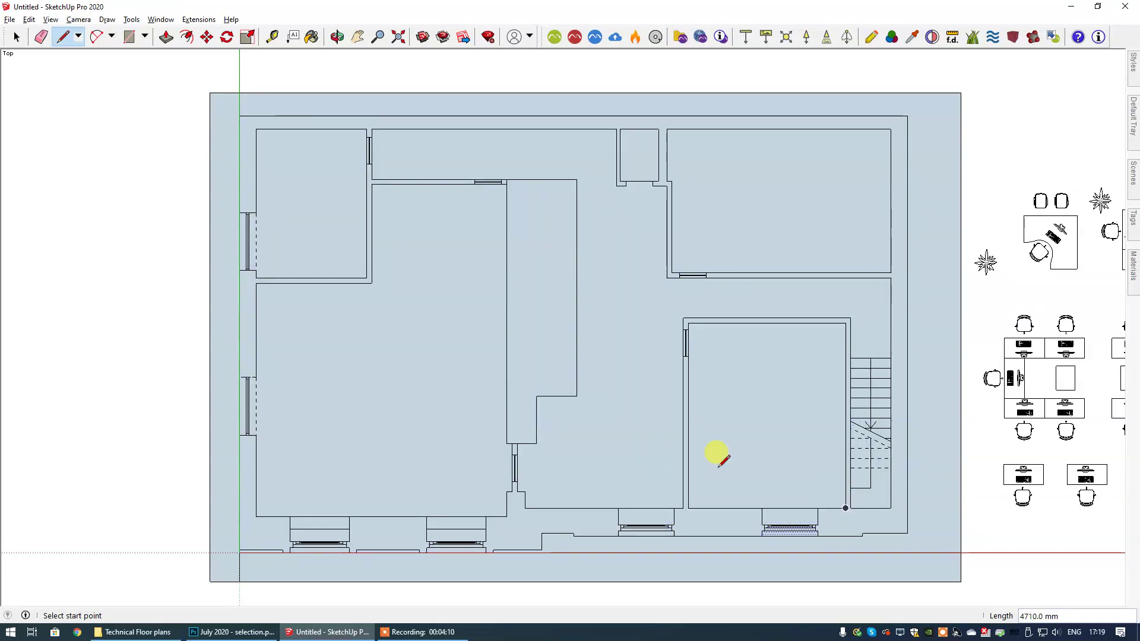
Check the interior face by selecting it, and trace the corridor's outer wall edge with a line about 7335 mm long.
left_click(17, 37)
left_click(725, 364)
left_click(644, 351)
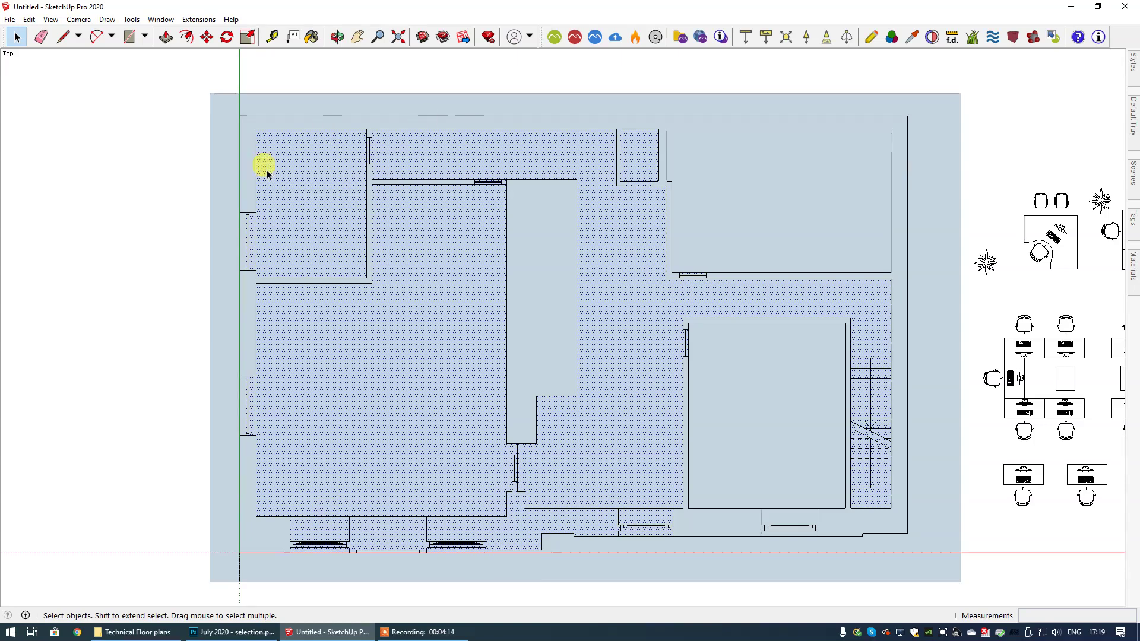
left_click(63, 37)
left_click(372, 116)
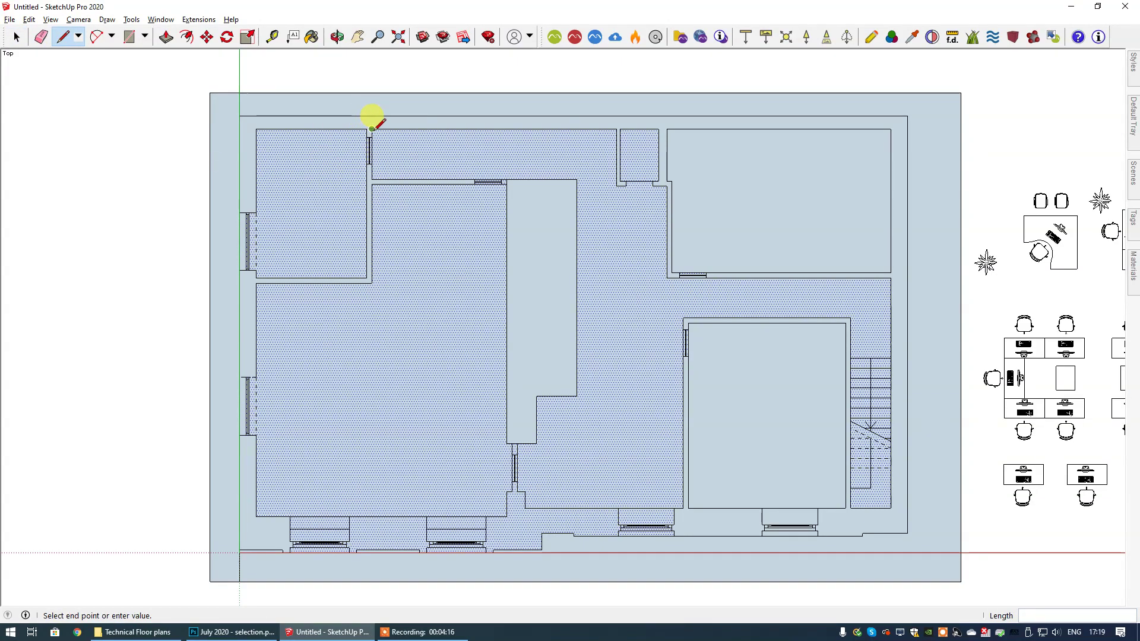
left_click(614, 116)
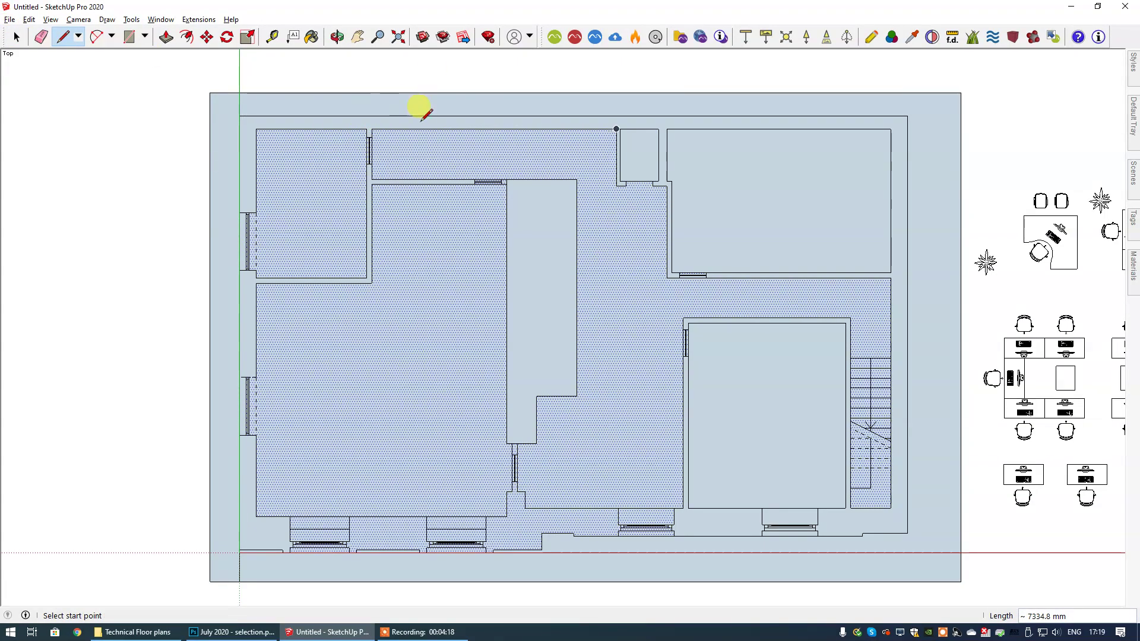
Draw a line along the large room's short edge beside the corridor, starting from the central core, and check the room's face by selecting it.
left_click(507, 179)
left_click(374, 173)
left_click(18, 36)
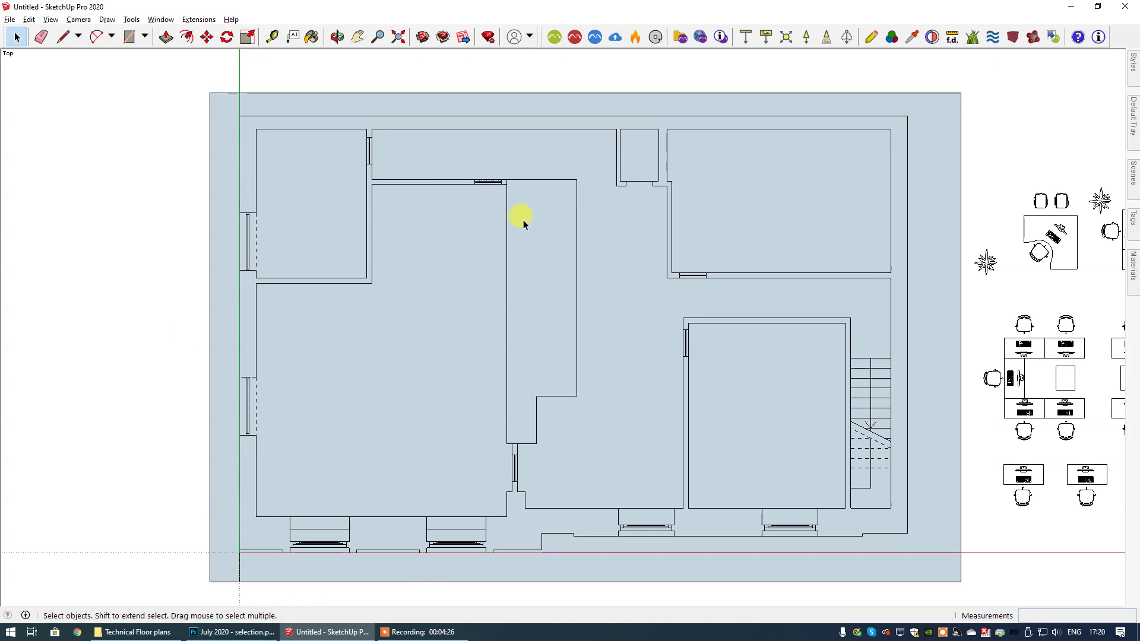
left_click(437, 296)
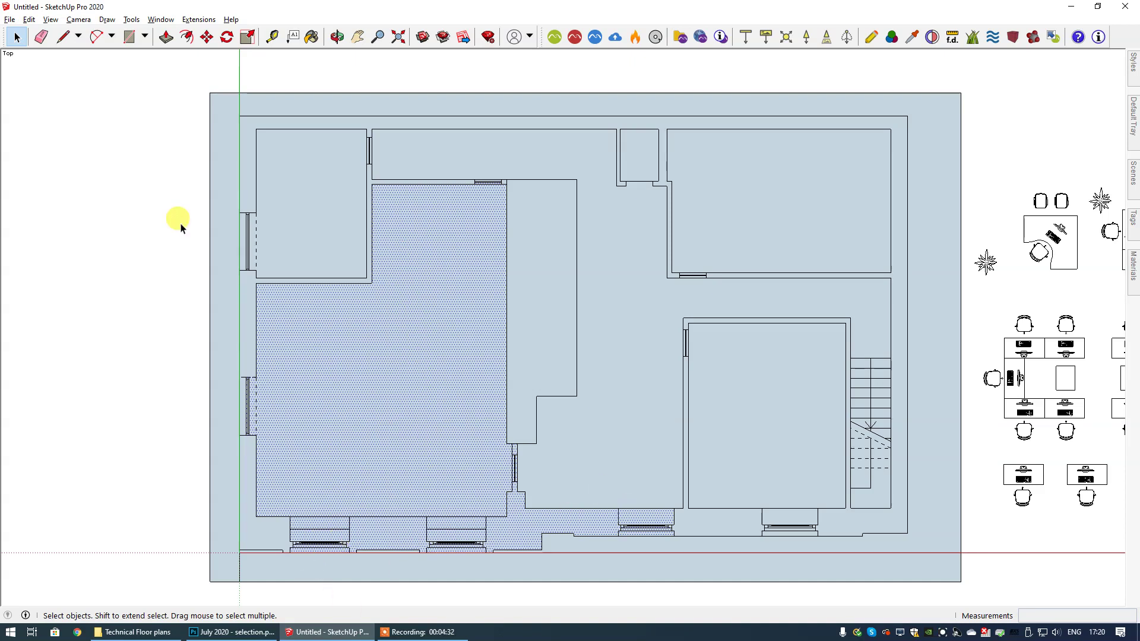
Trace the large room's two-window wall edge with a 7500 mm line.
left_click(62, 36)
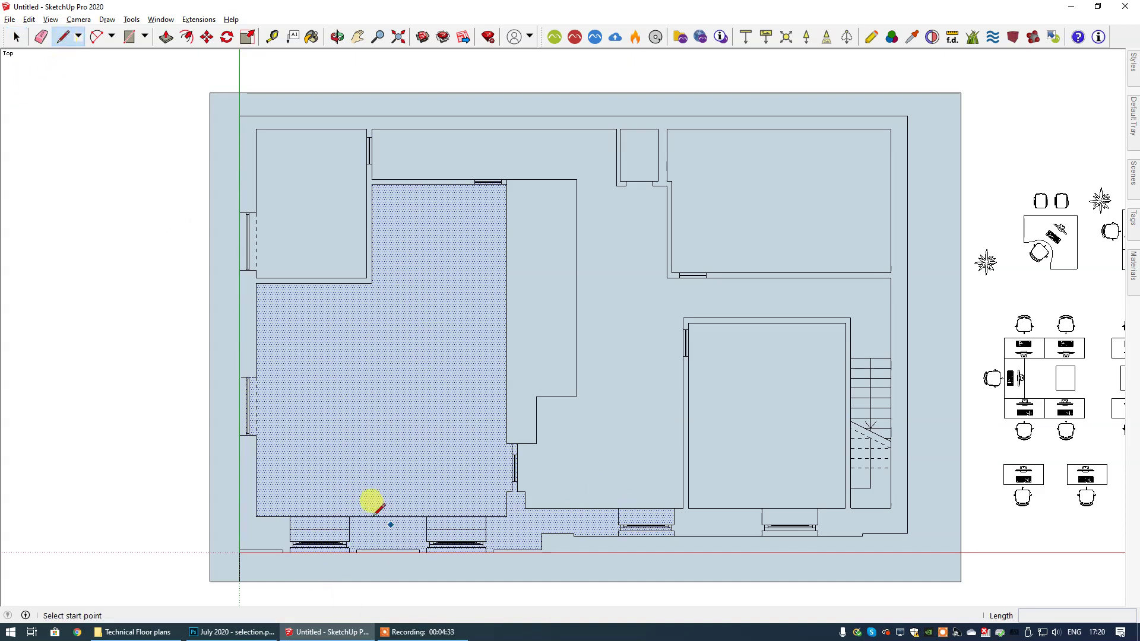
left_click(507, 517)
left_click(256, 516)
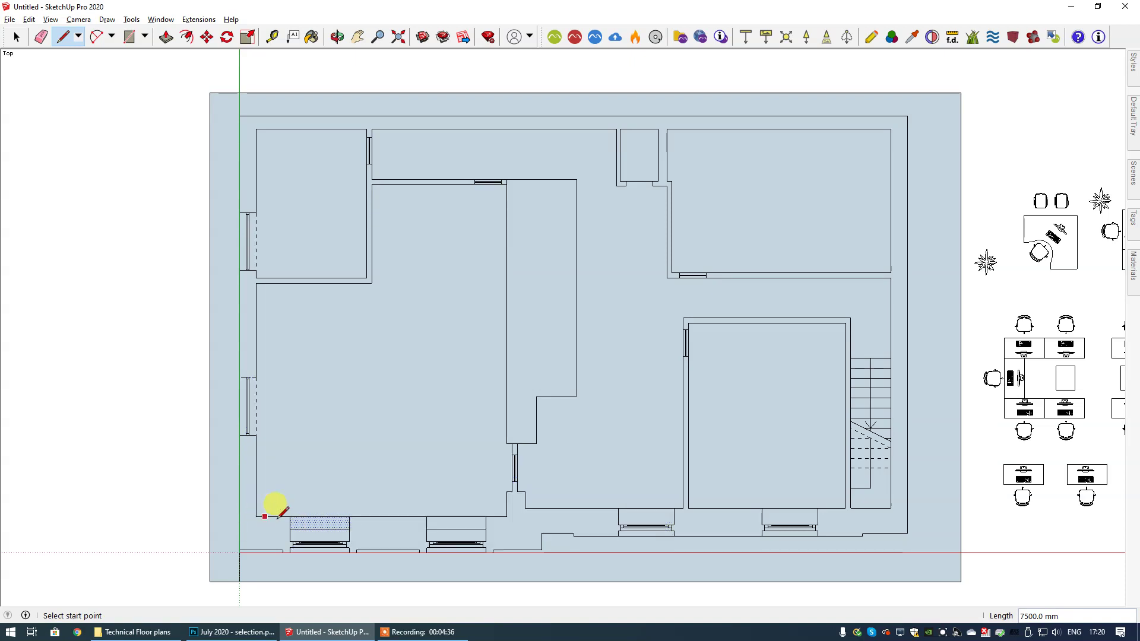
Examine how the faces are divided by selecting the wall sections between the windows and the adjoining rooms in turn.
key("space")
left_click(254, 537)
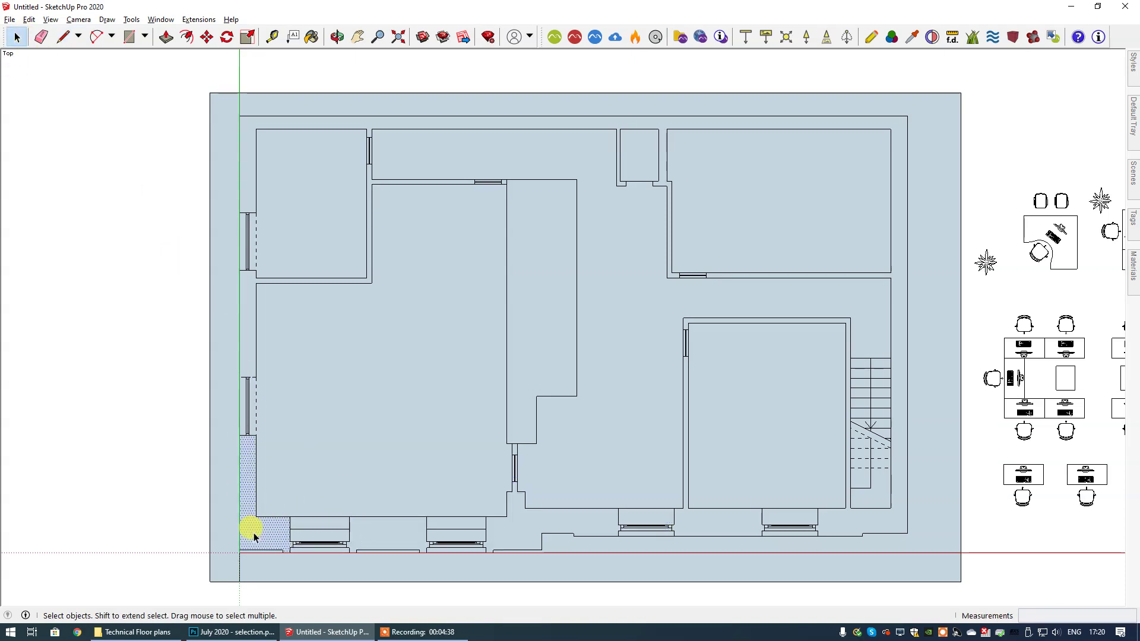
left_click(324, 526)
left_click(368, 526)
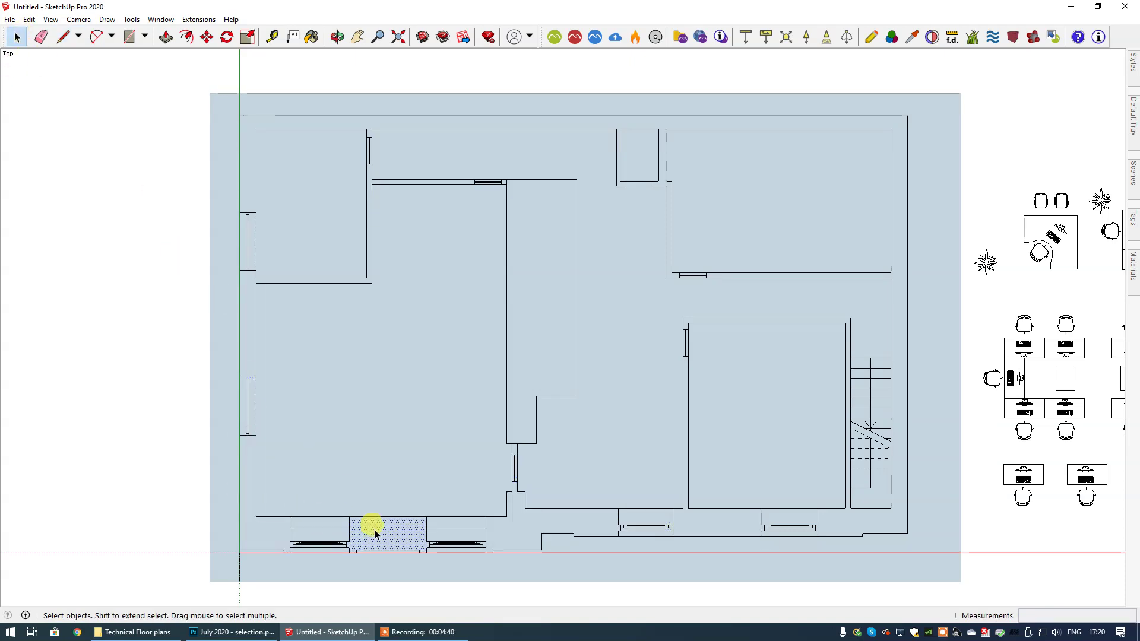
left_click(517, 522)
left_click(725, 522)
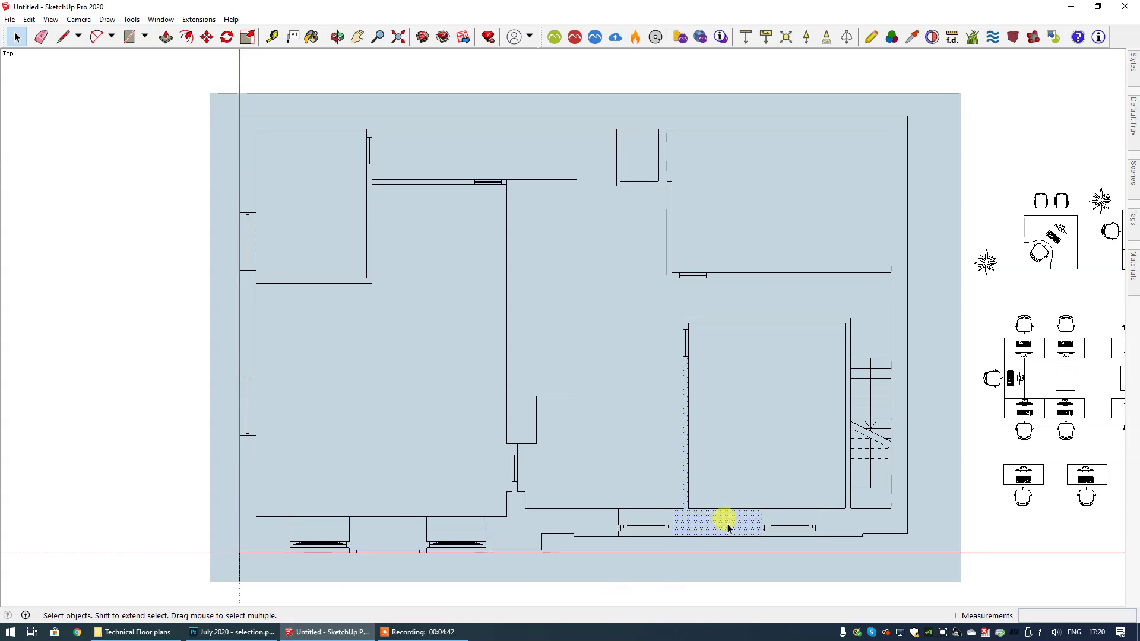
left_click(844, 518)
left_click(725, 525)
left_click(614, 455)
left_click(433, 390)
left_click(328, 230)
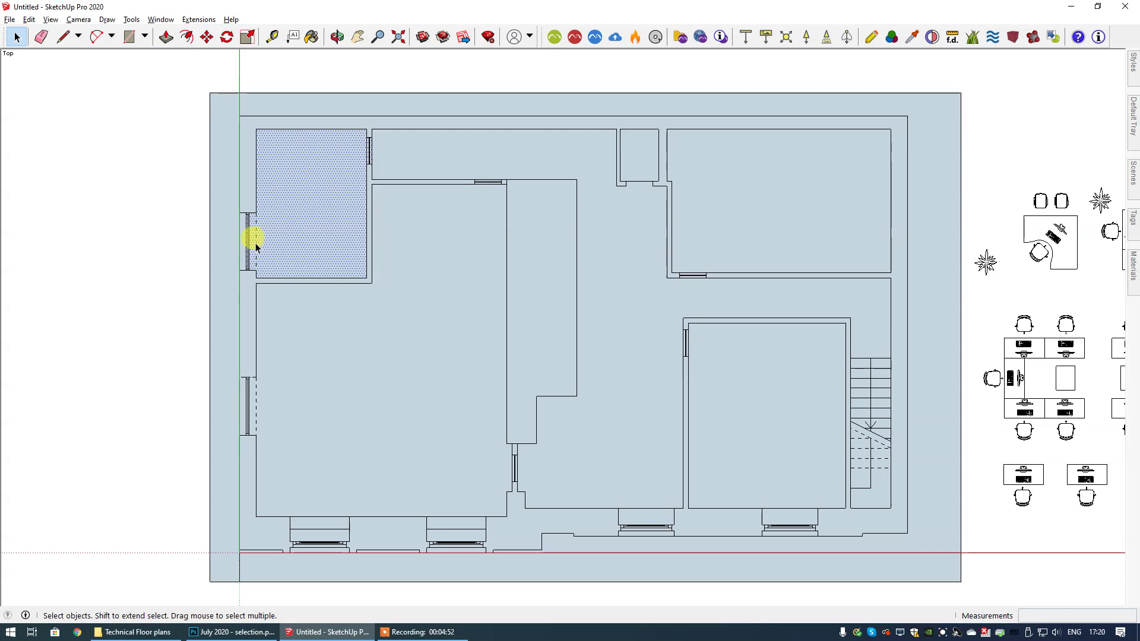
Replace the dashed line at the small corner room's window with a solid line closing the opening, and check the room's face.
key("Delete")
key("l")
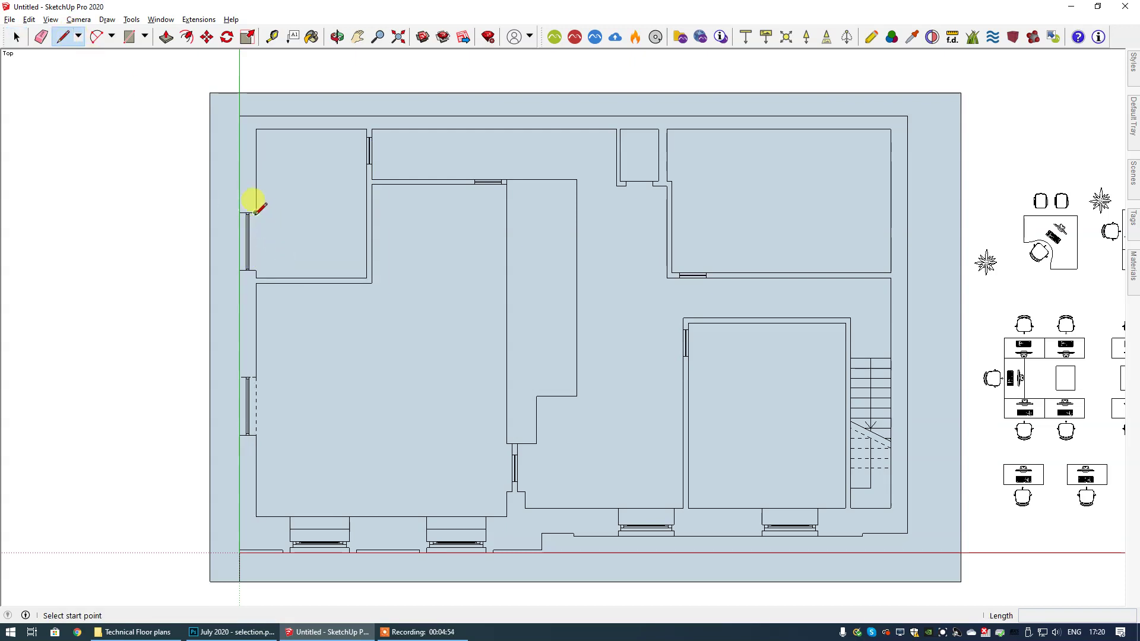
left_click(256, 212)
left_click(256, 270)
key("space")
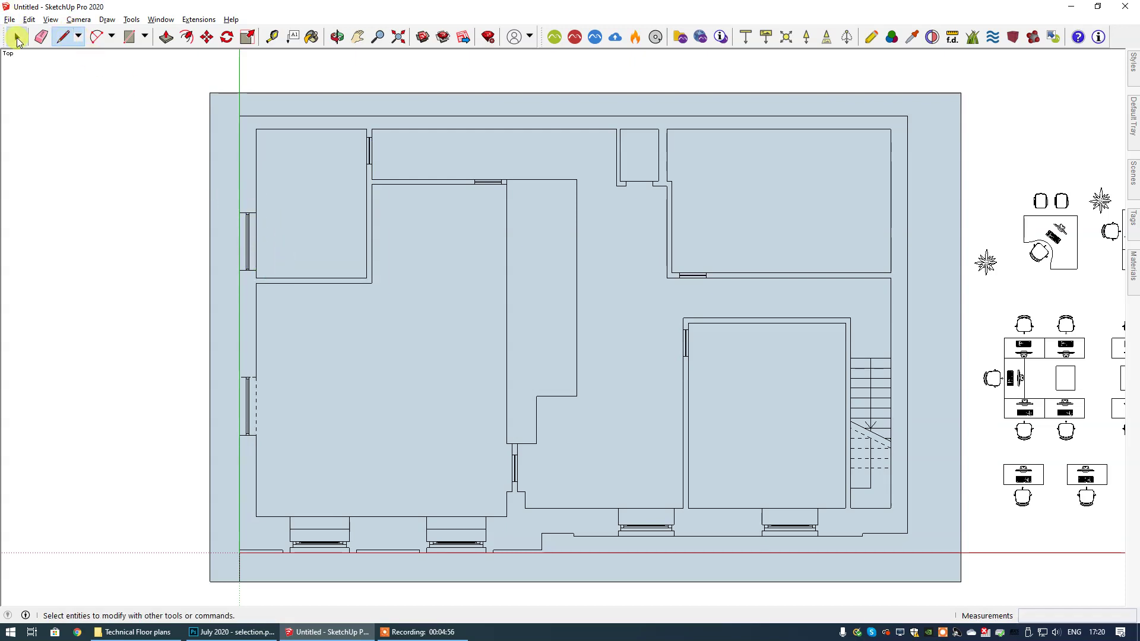
left_click(275, 240)
Replace the dashed line at the large room's side window with a solid line along the inner wall edge.
left_click(287, 417)
left_click(251, 399)
left_click(275, 394)
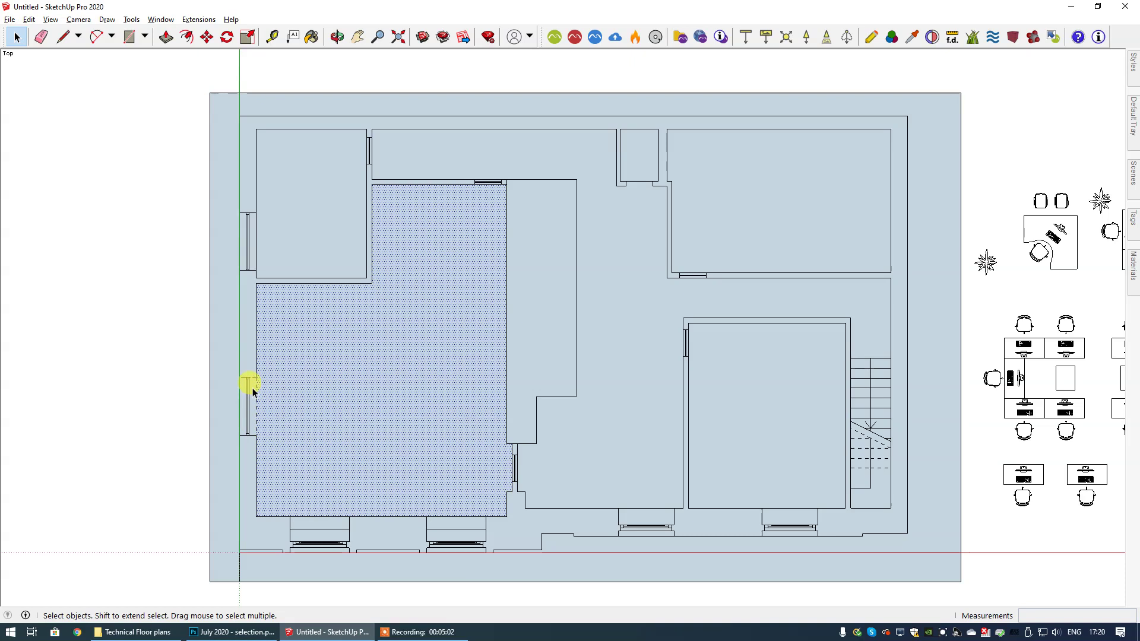
left_click(256, 409)
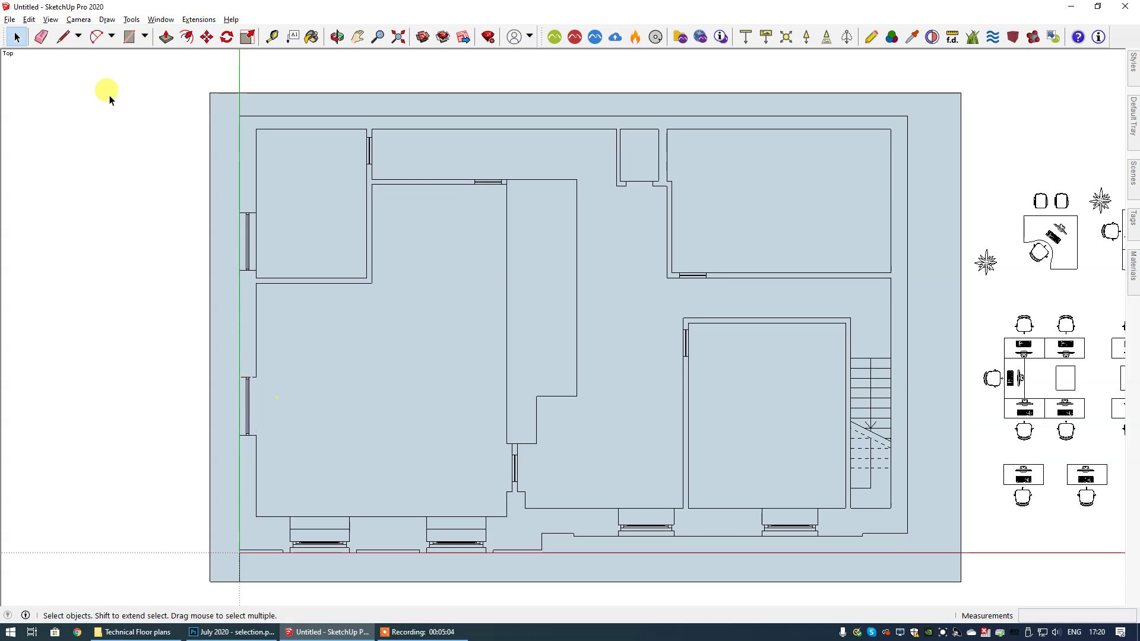
left_click(63, 37)
key("Escape")
left_click(17, 37)
Restore the side window's missing end edge with a 200 mm line from frame to inner wall edge, continued across the full wall thickness.
scroll(233, 437, "up", 10)
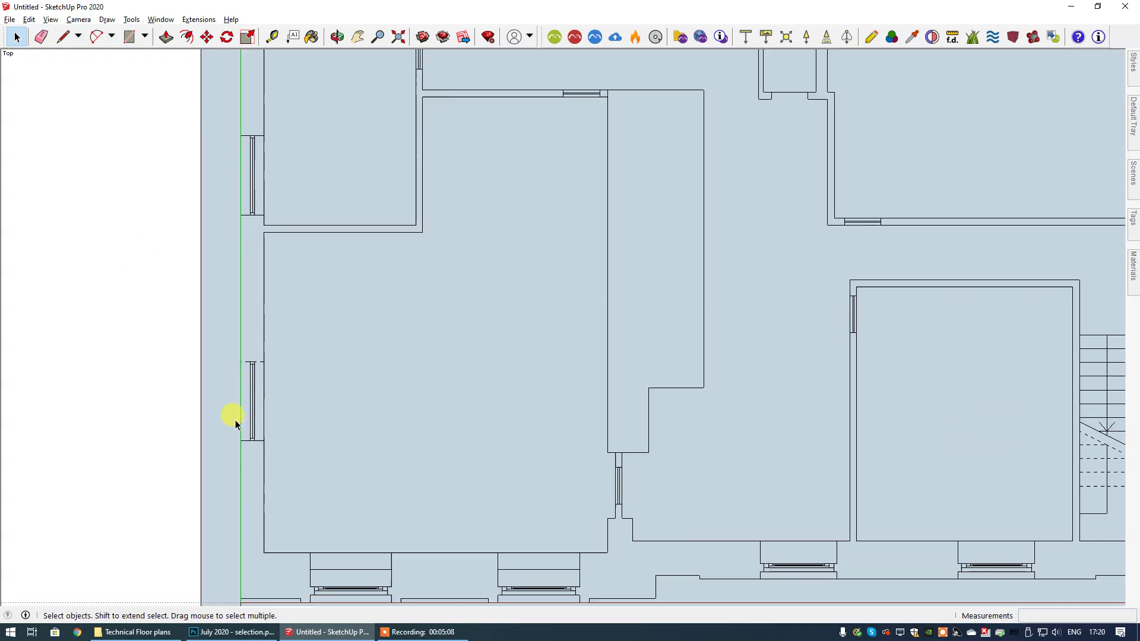
left_click(322, 310)
left_click(63, 37)
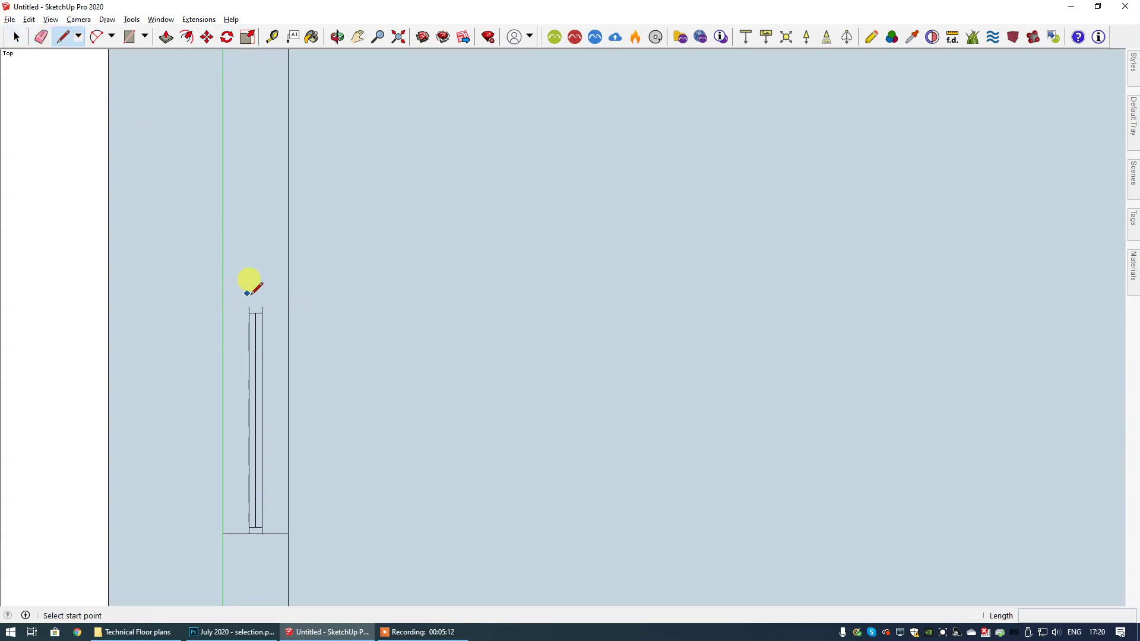
left_click(262, 306)
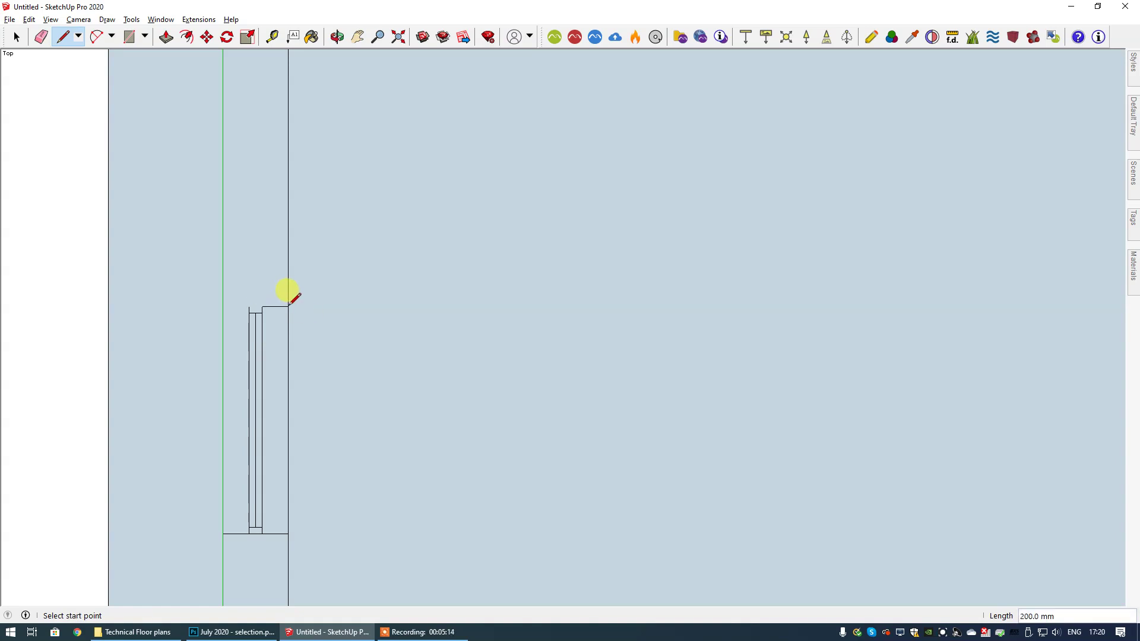
left_click(288, 307)
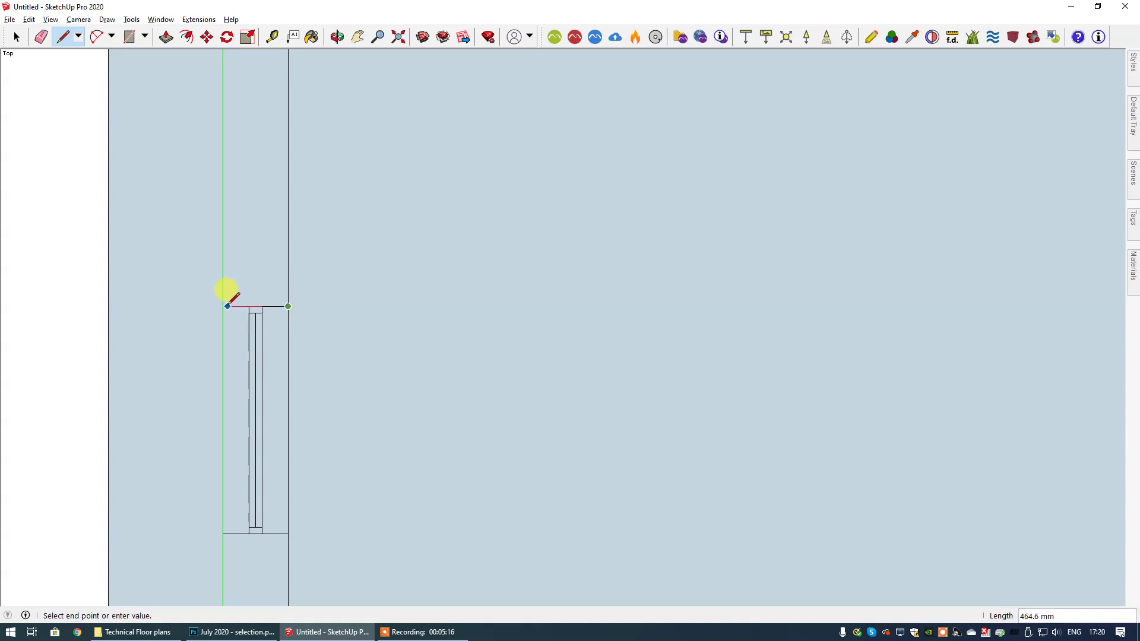
left_click(223, 307)
left_click(16, 37)
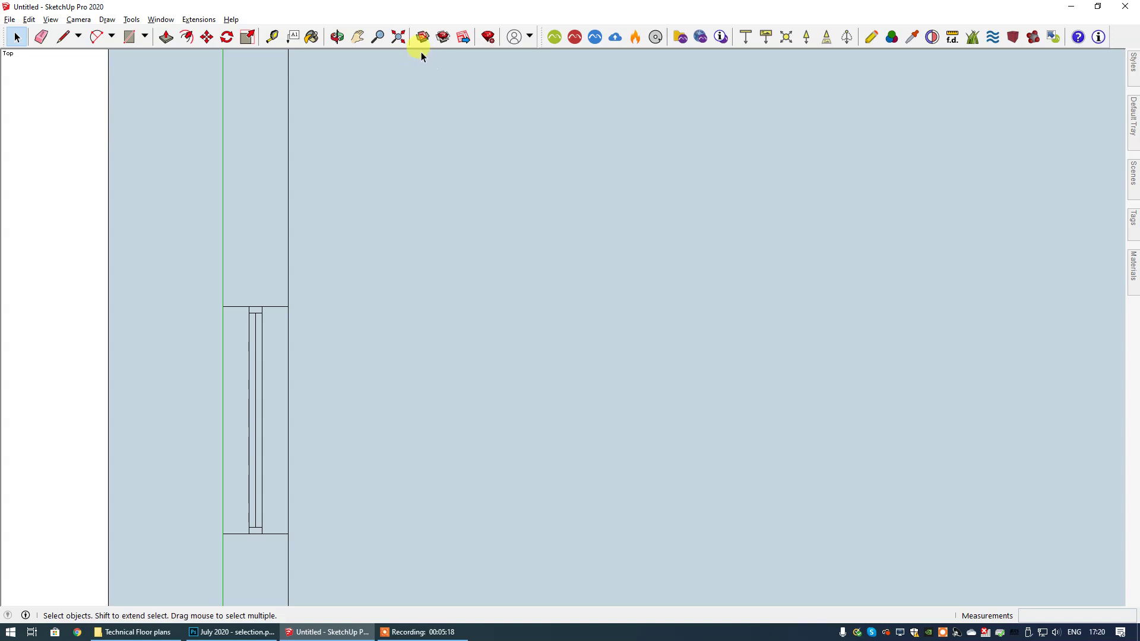
Delete both surplus faces between the building's outline and the enclosing rectangle.
left_click(398, 38)
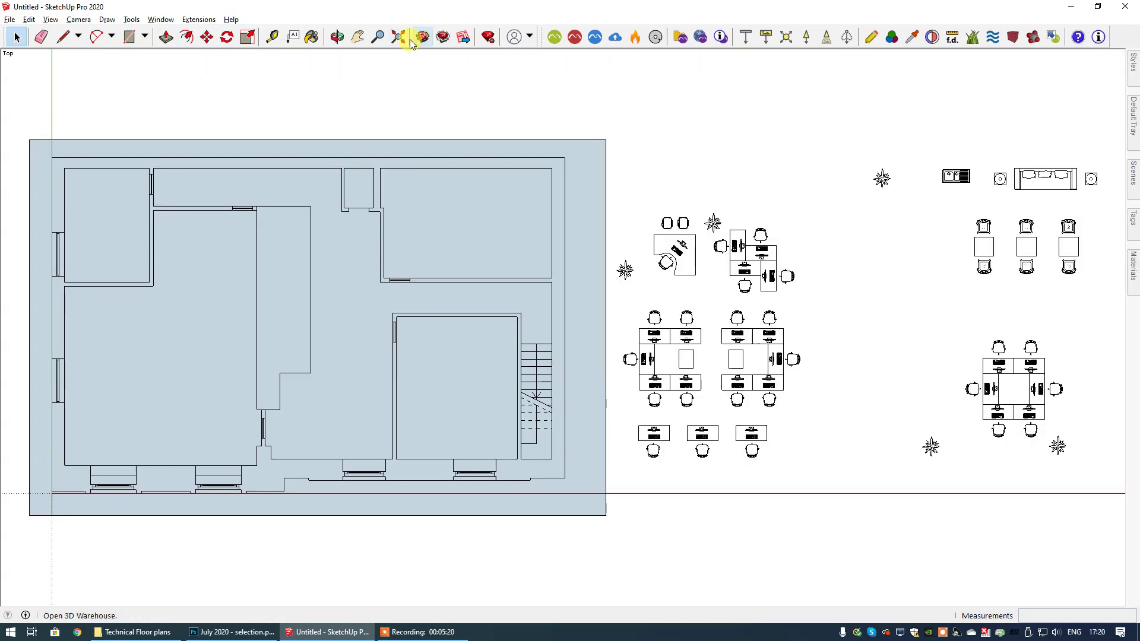
left_click(358, 38)
left_click_drag(403, 179, 583, 173)
scroll(506, 301, "up", 3)
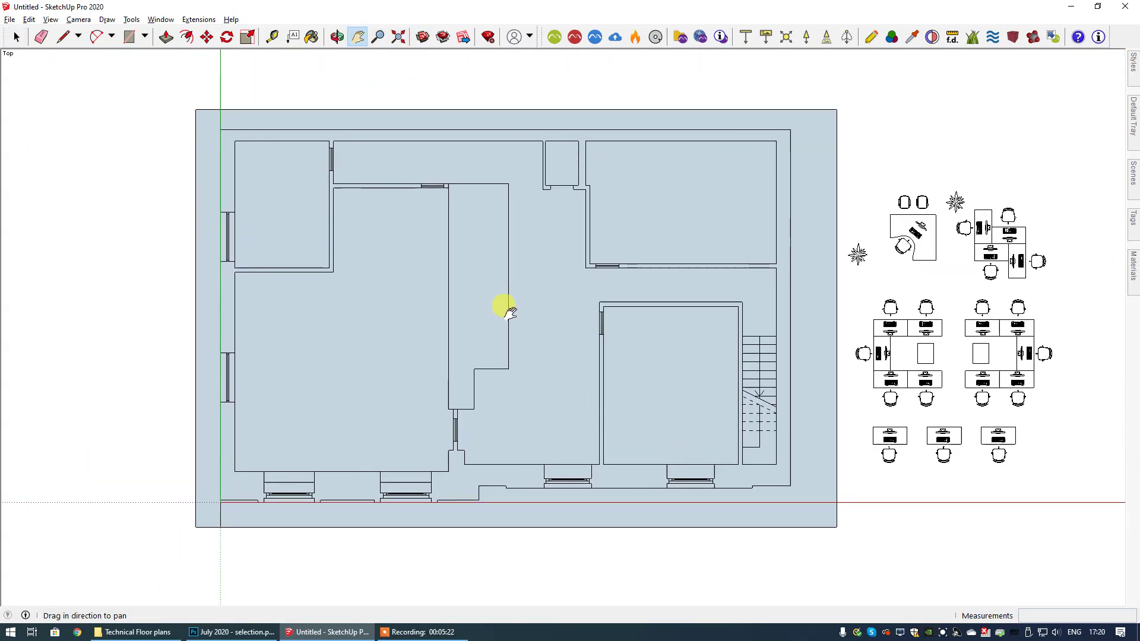
left_click_drag(507, 287, 499, 287)
left_click(16, 37)
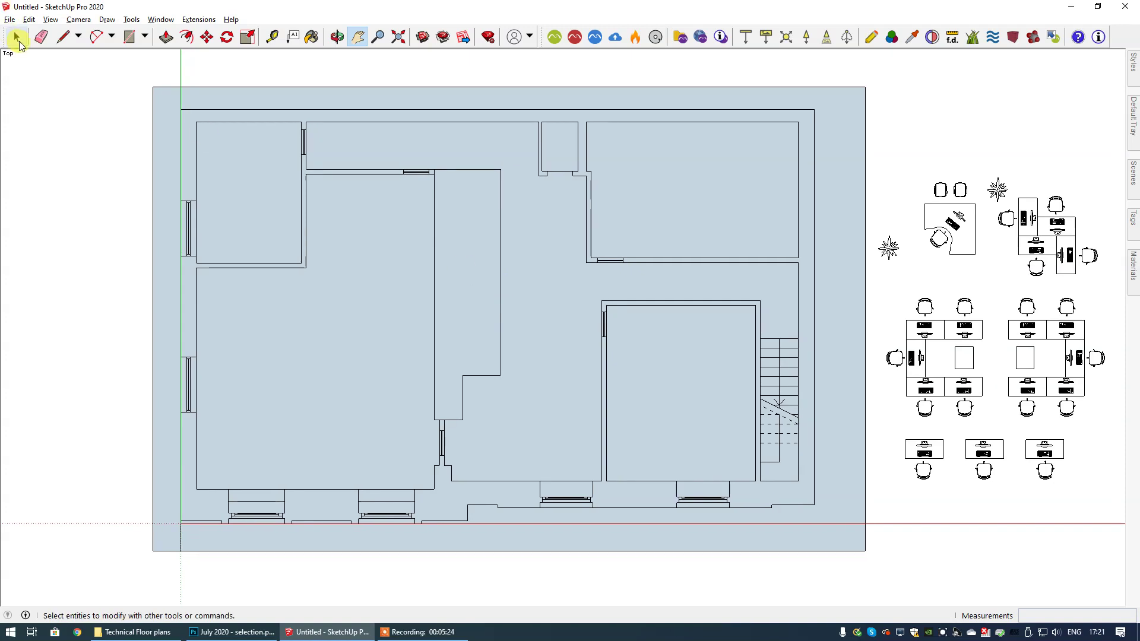
left_click(834, 145)
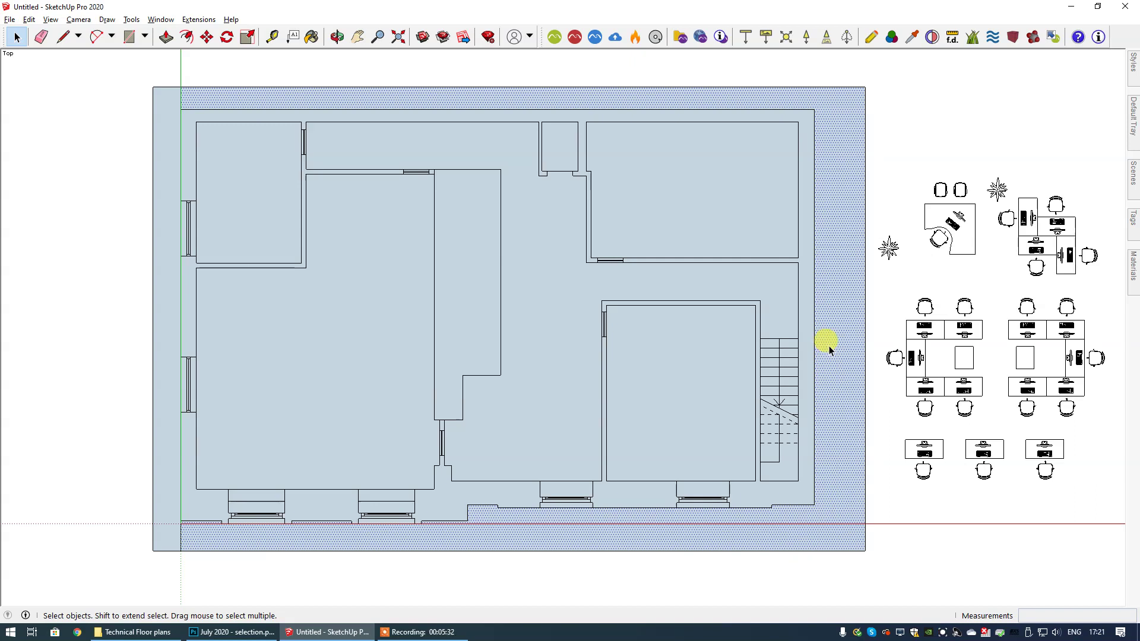
key("Delete")
left_click(158, 136)
key("Delete")
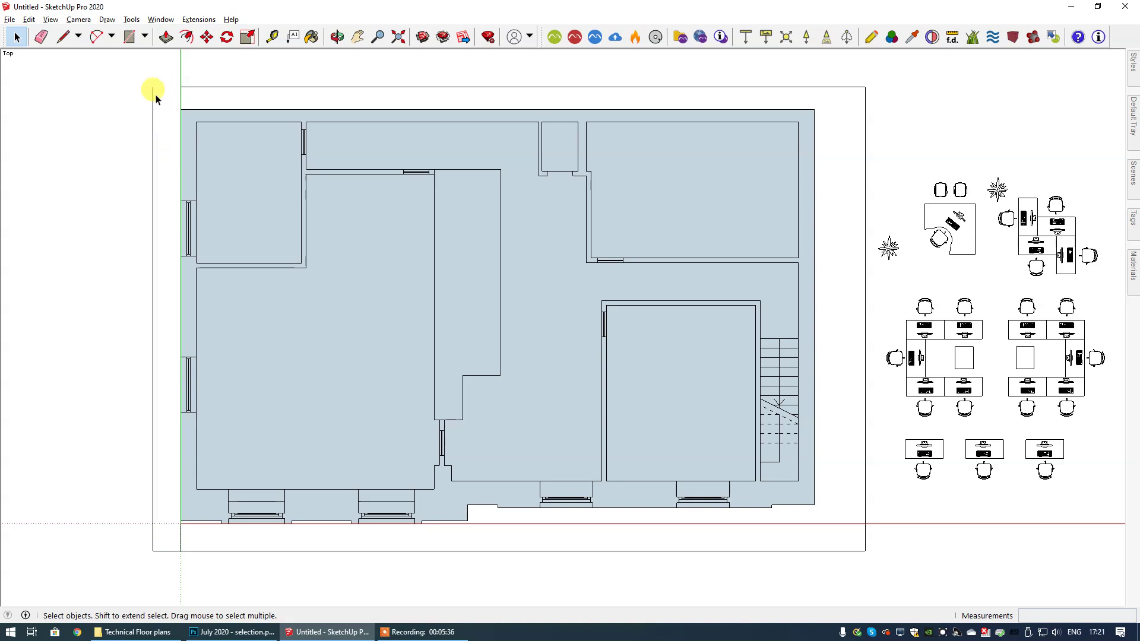
Delete the remaining edges of the enclosing rectangle around the floor plan, including the leftover stub beyond the plan's corner.
left_click(152, 99)
key("Delete")
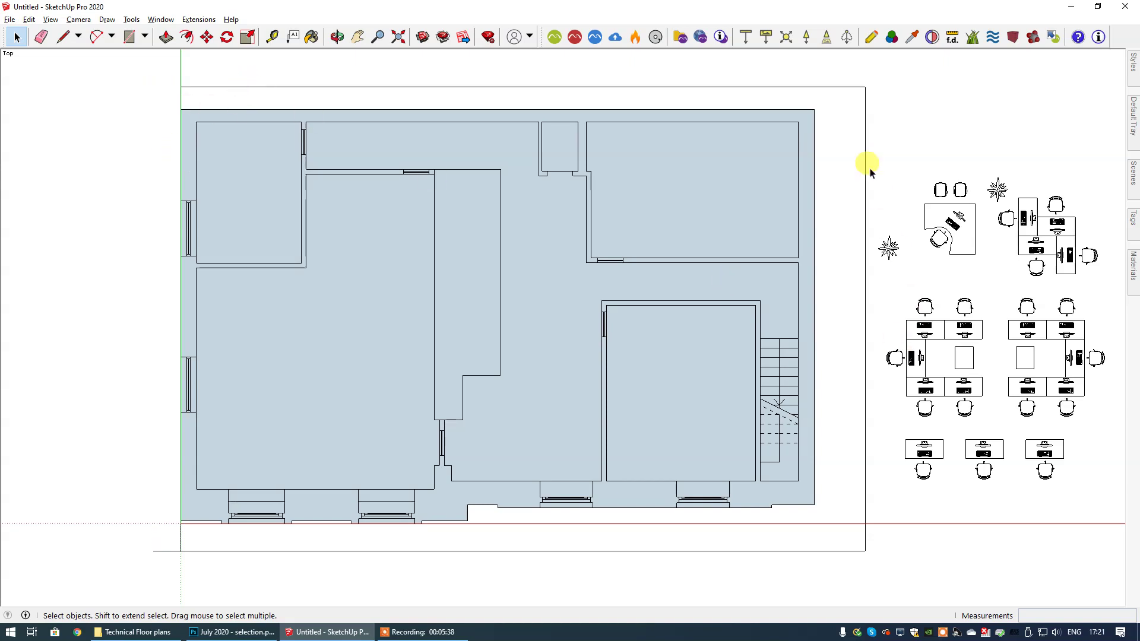
left_click(843, 86)
key("Delete")
left_click(865, 107)
key("Delete")
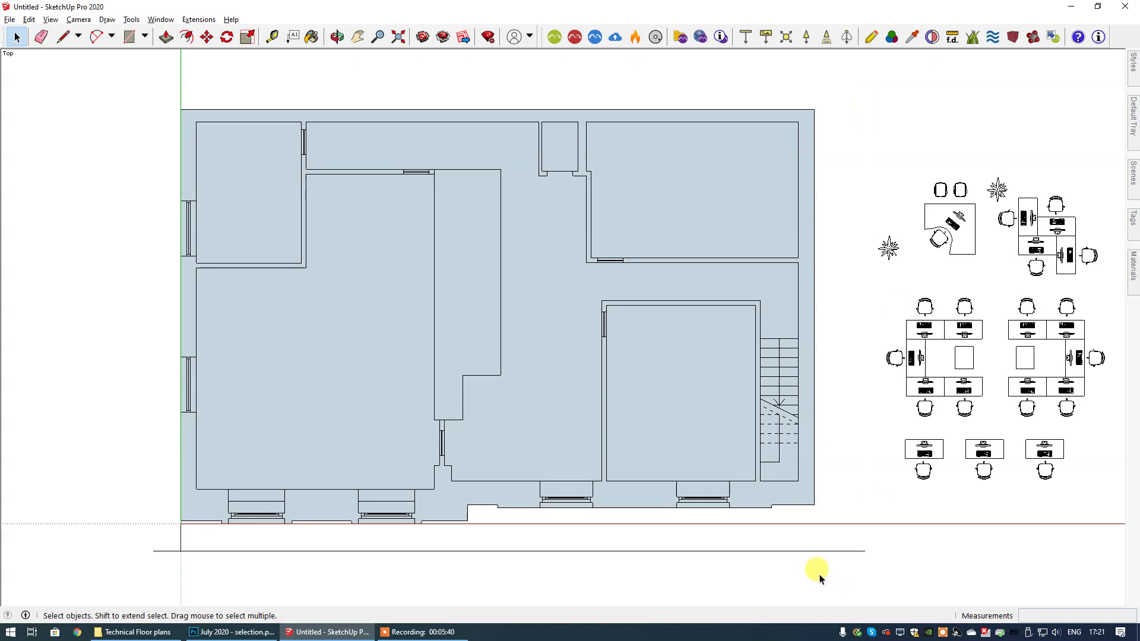
left_click(815, 551)
key("Delete")
left_click(166, 551)
key("Delete")
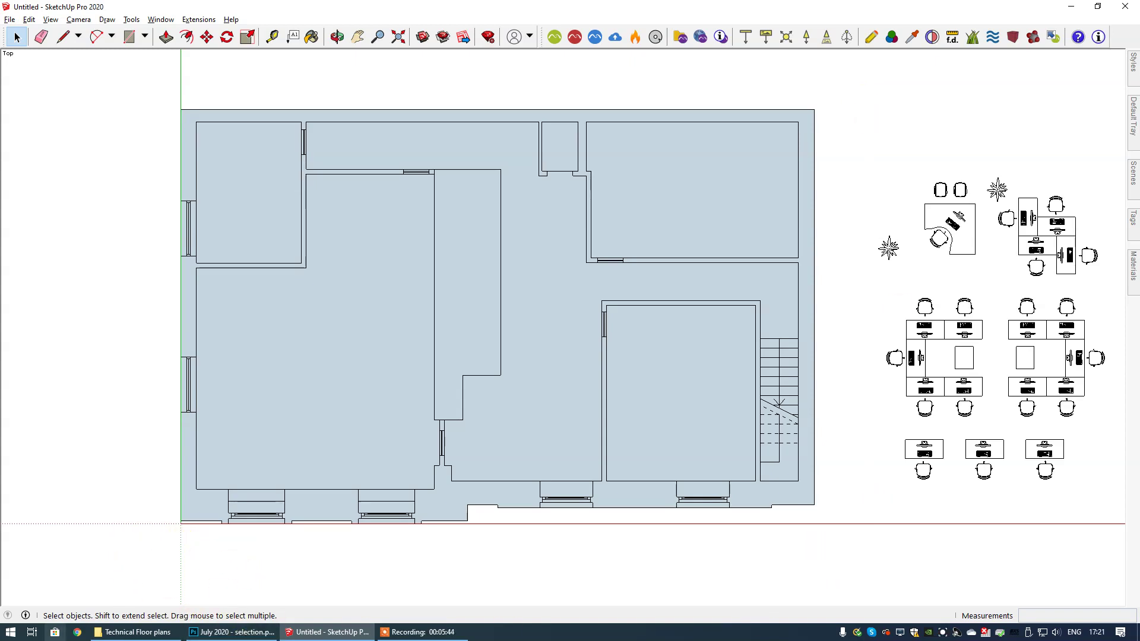
Delete all the loose furniture and plant symbols beside the floor plan.
left_click(935, 383)
left_click(361, 38)
left_click_drag(623, 213, 327, 204)
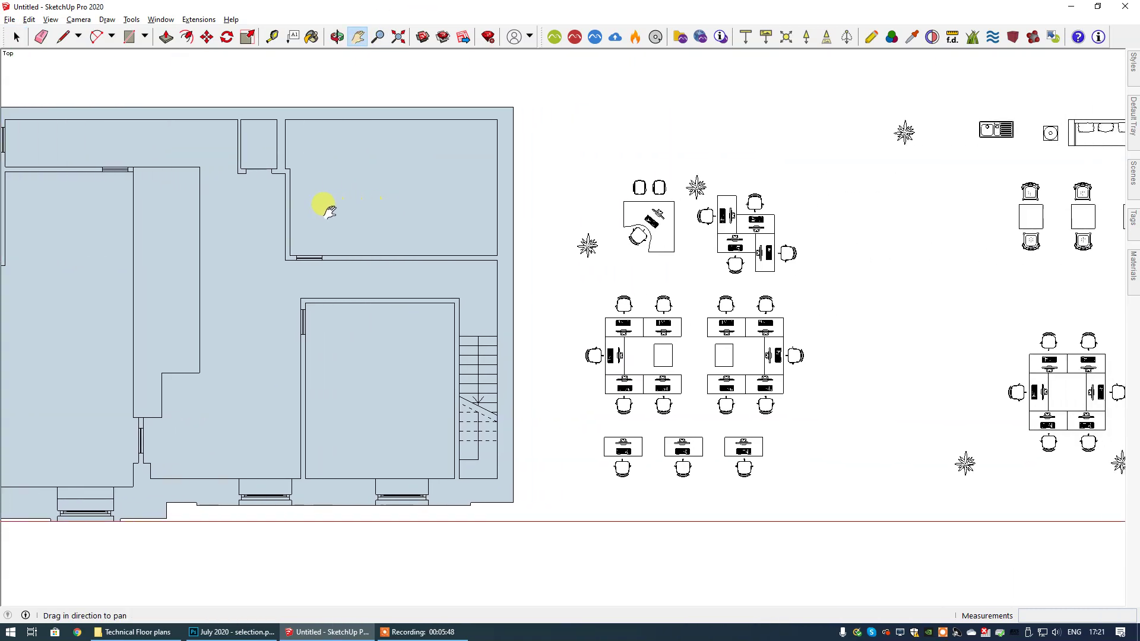
scroll(549, 328, "down", 3)
left_click(19, 38)
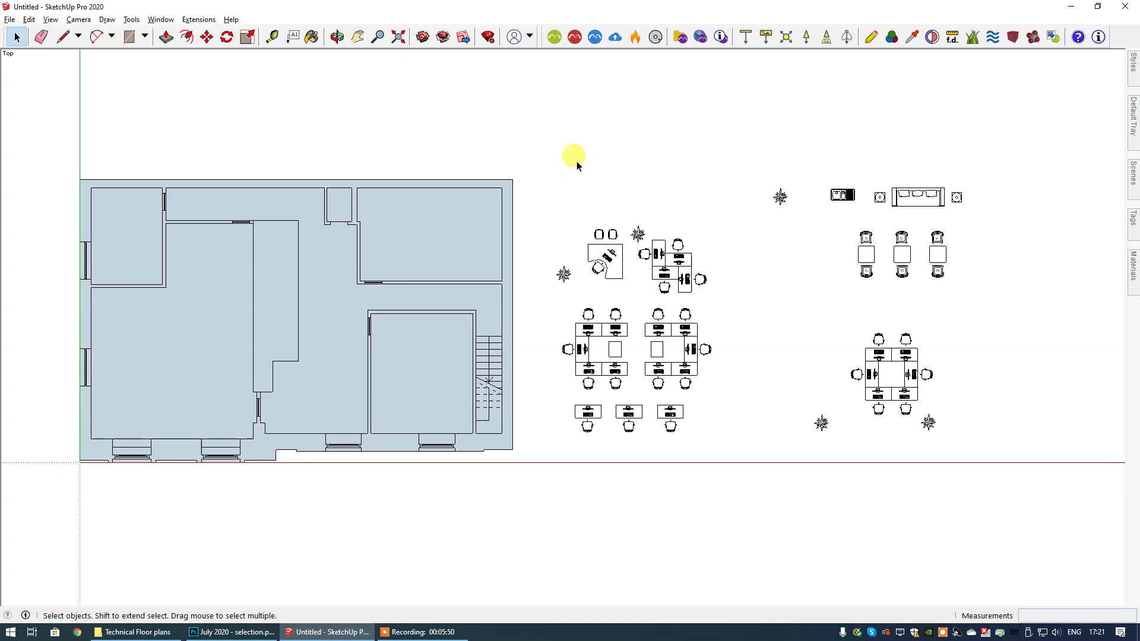
left_click_drag(554, 124, 1069, 475)
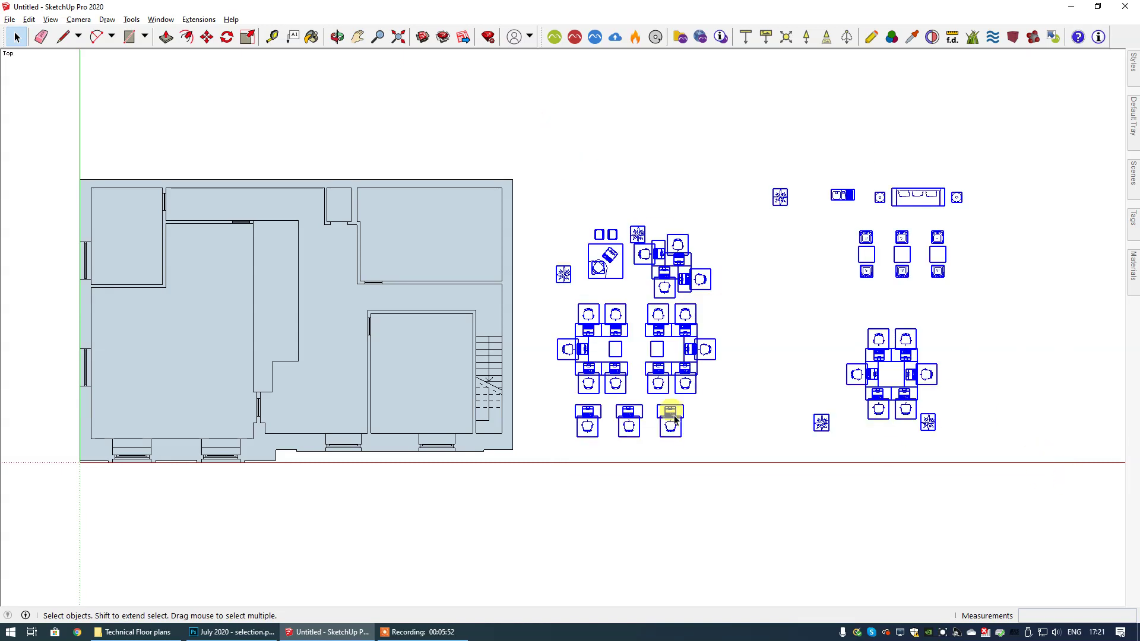
key("Delete")
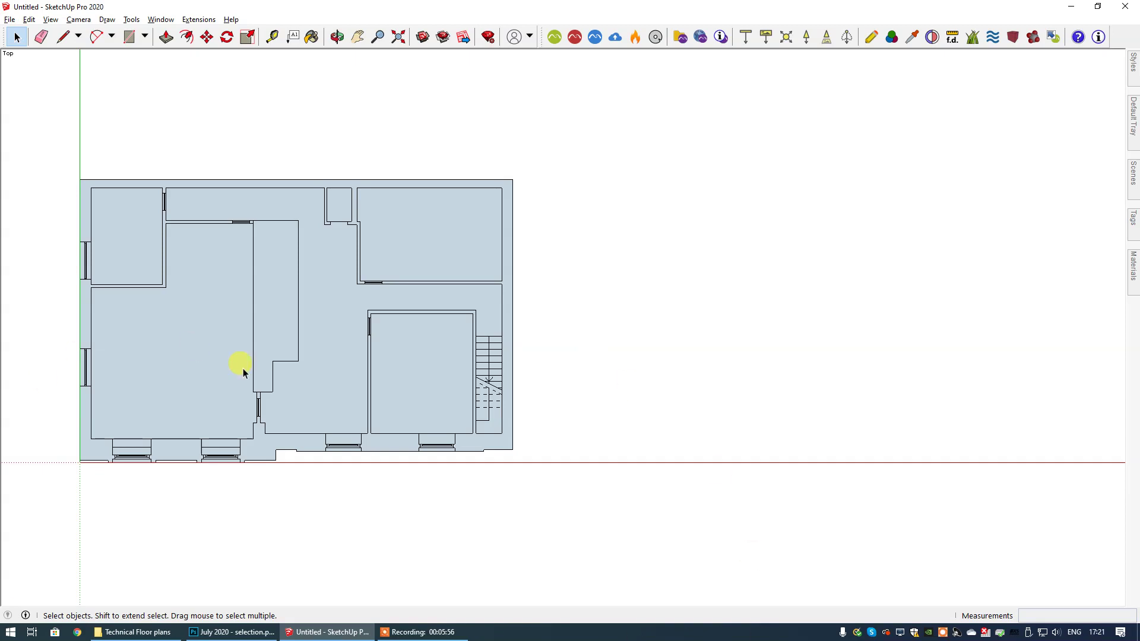
Select the whole floor plan and reverse its faces.
left_click(399, 37)
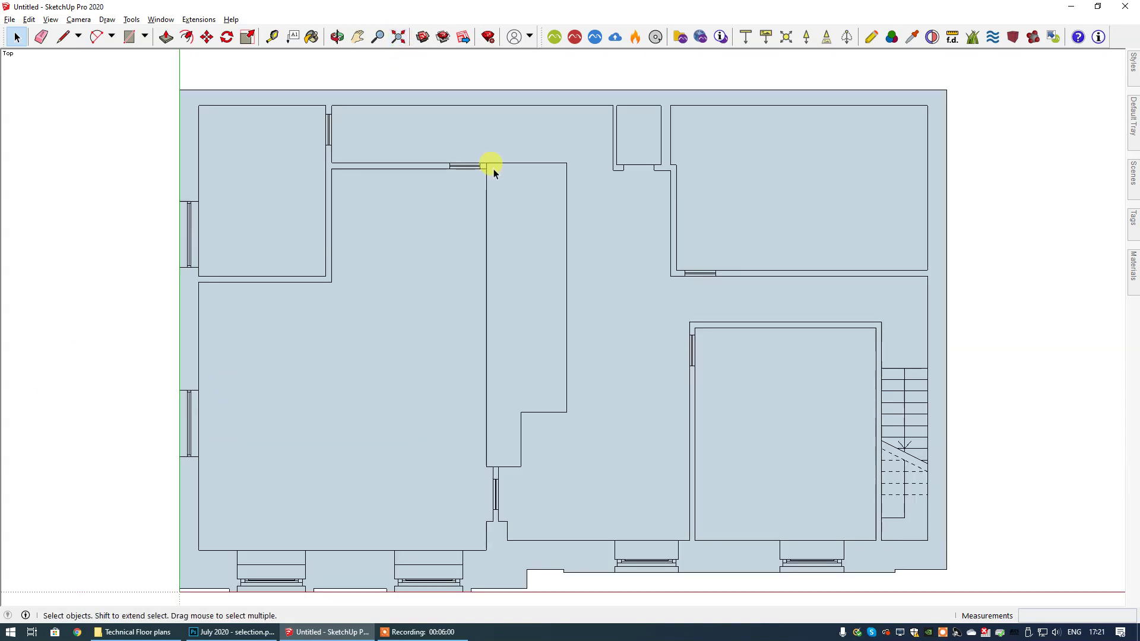
left_click_drag(160, 75, 1019, 592)
right_click(616, 284)
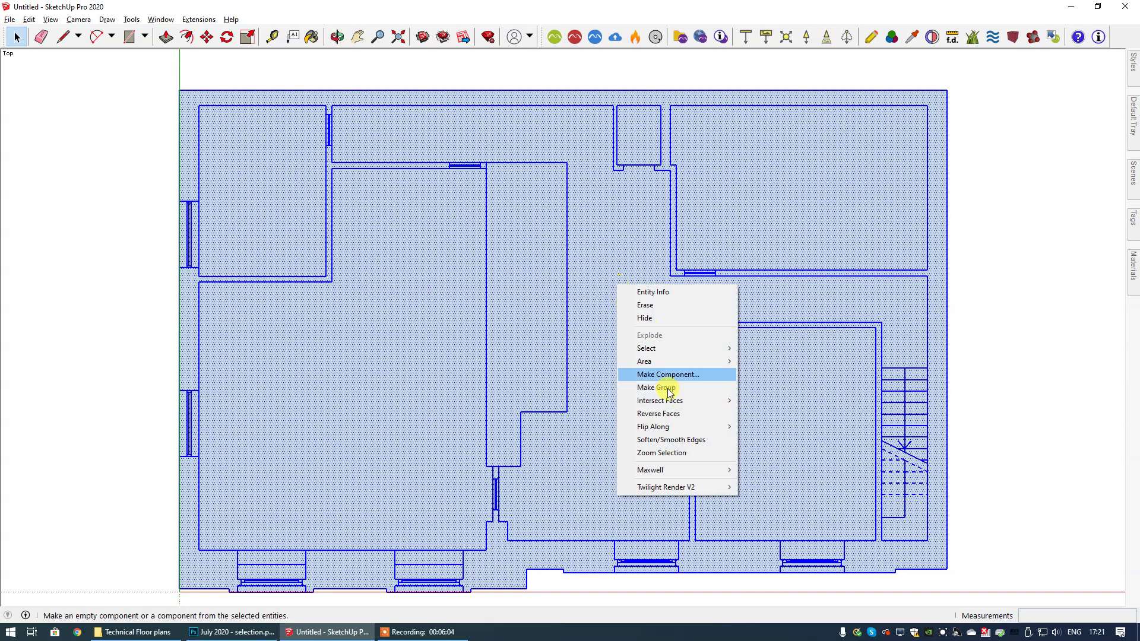
left_click(658, 414)
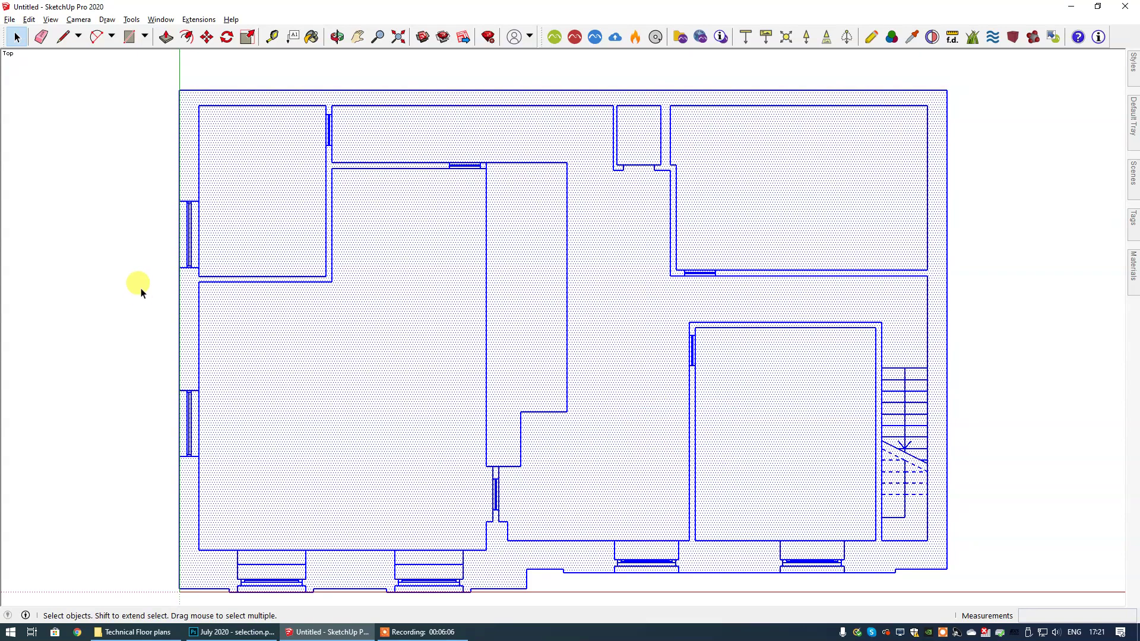
left_click(106, 276)
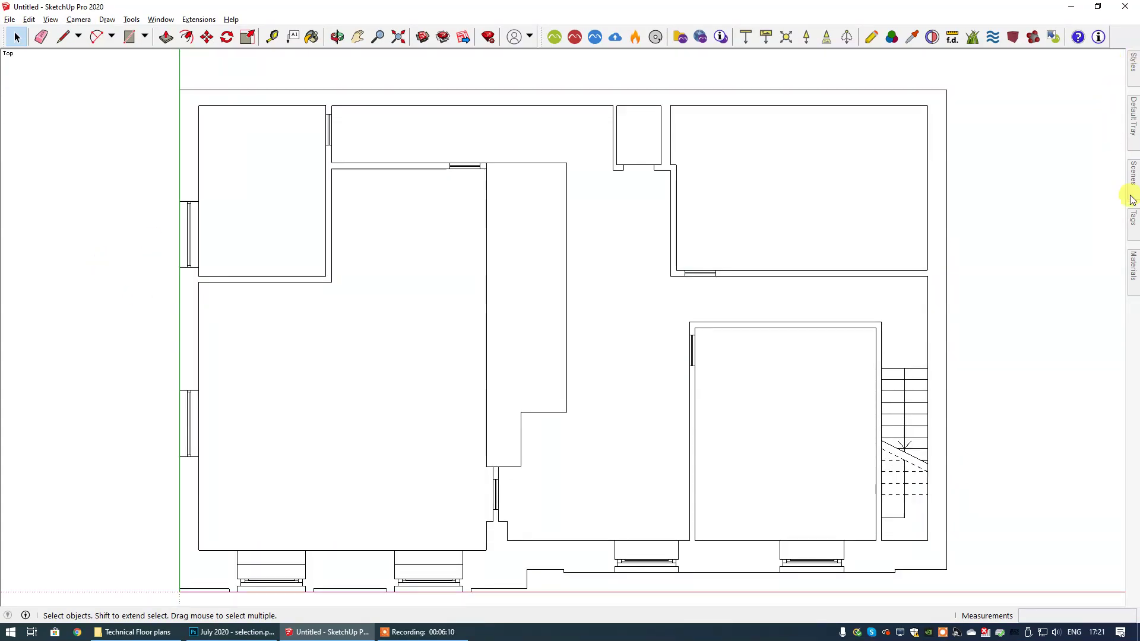
mouse_move(1134, 169)
mouse_move(1134, 66)
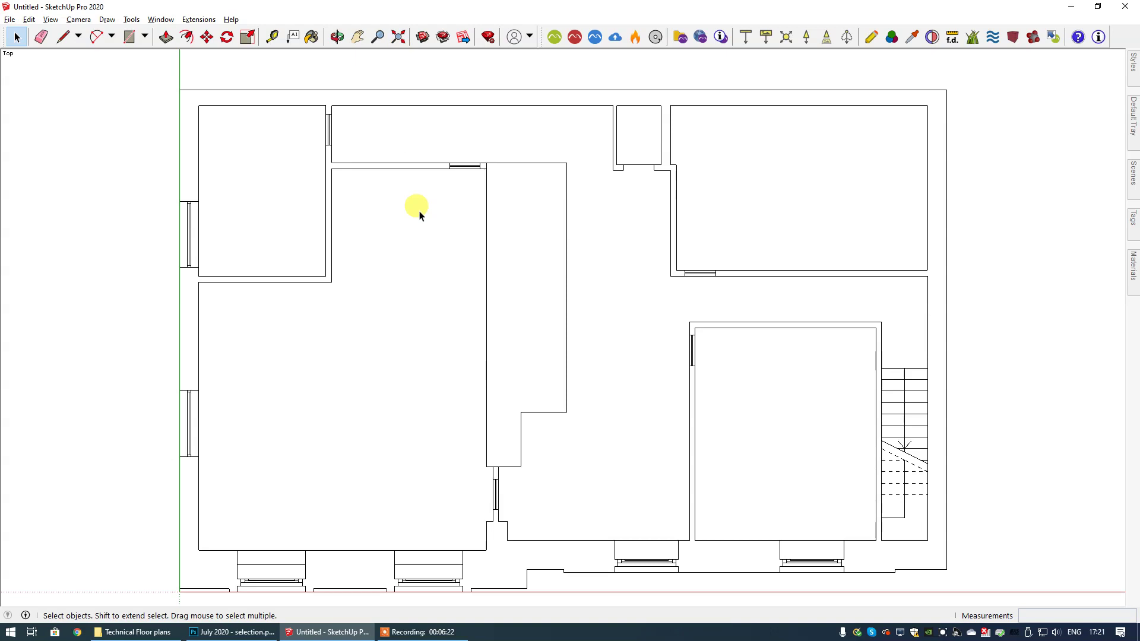
scroll(419, 215, "down", 2)
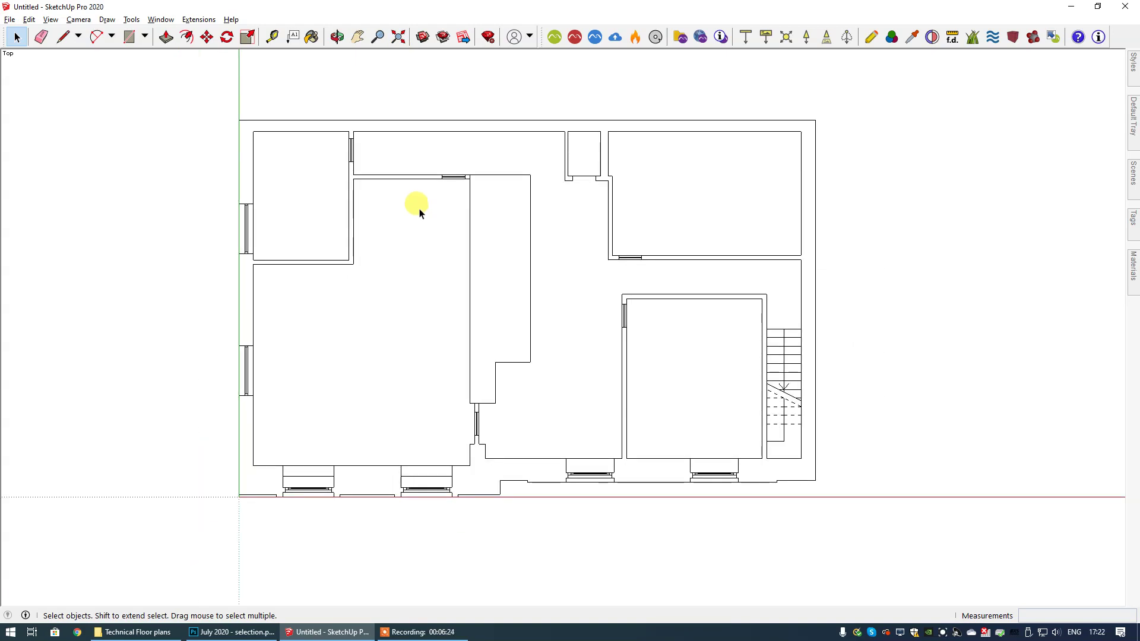
left_click(399, 37)
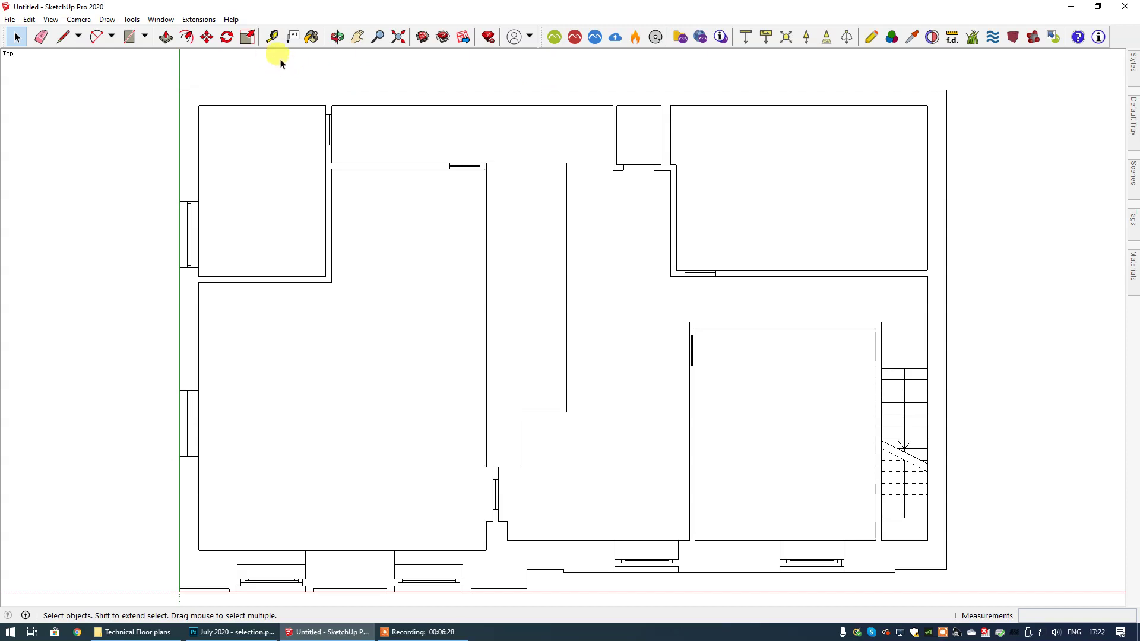
scroll(433, 253, "down", 3)
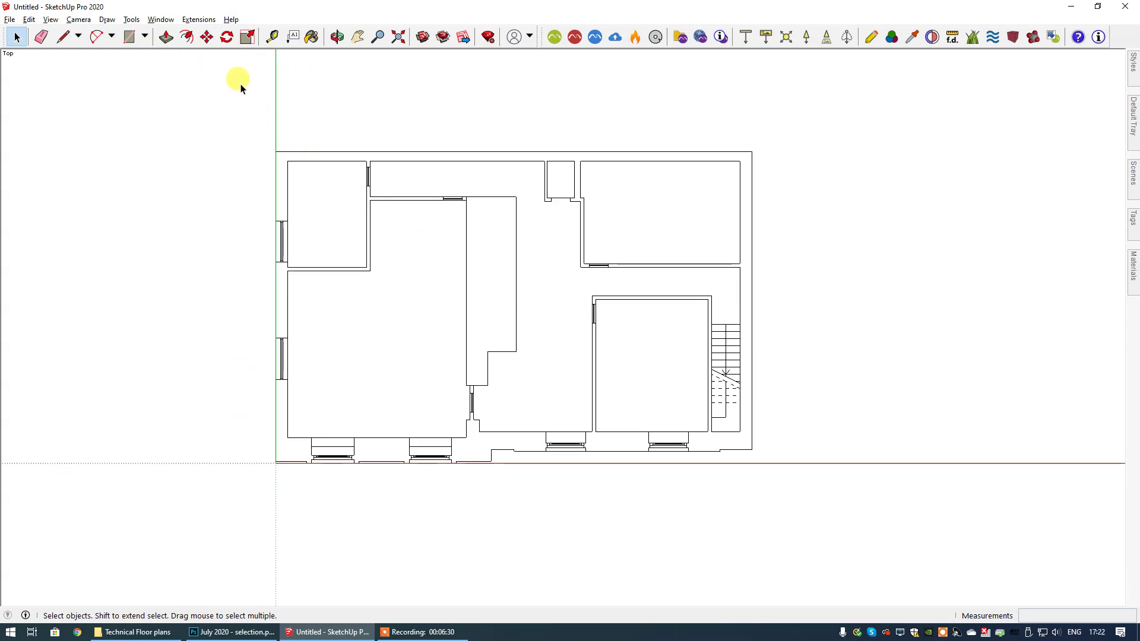
left_click_drag(239, 79, 865, 148)
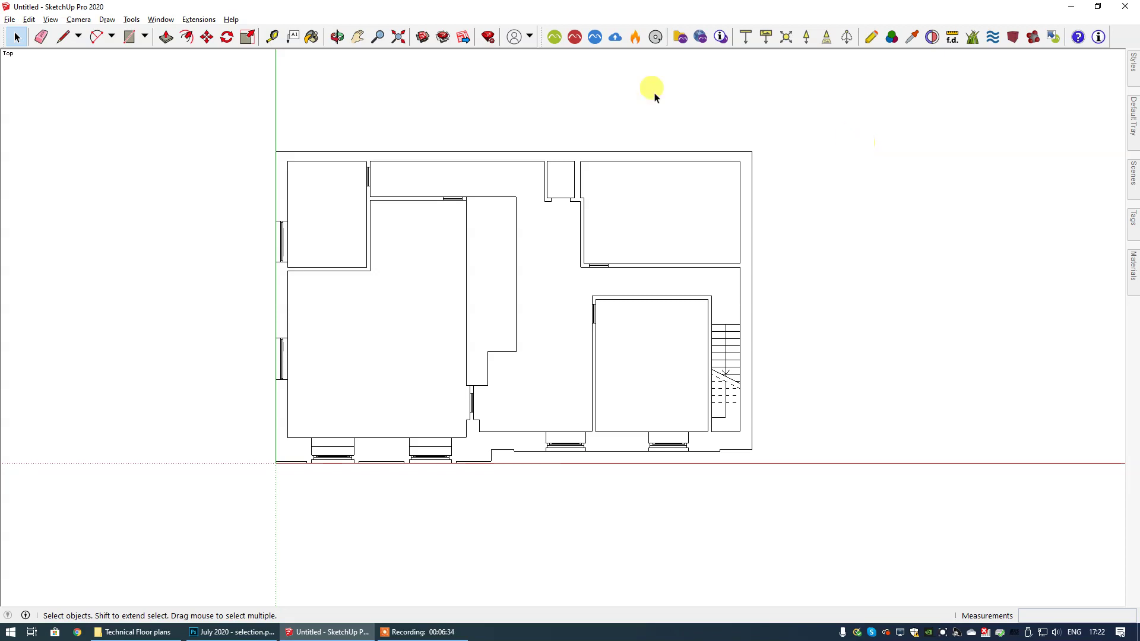
left_click(398, 38)
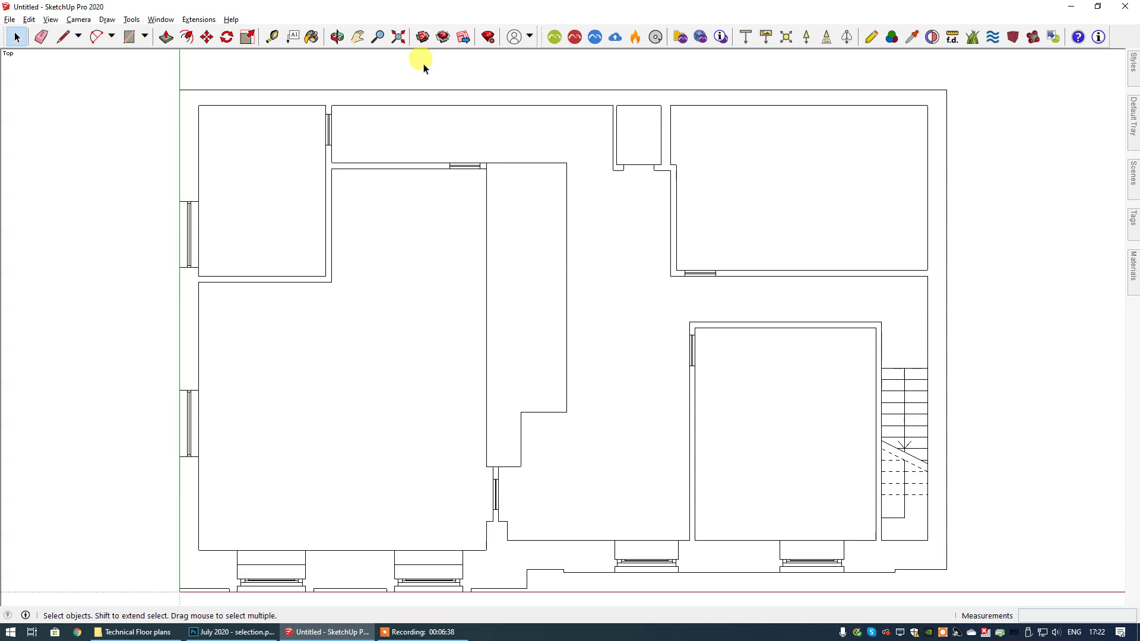
Switch the camera to perspective projection and orbit around the floor plan to view it at an angle.
left_click(78, 20)
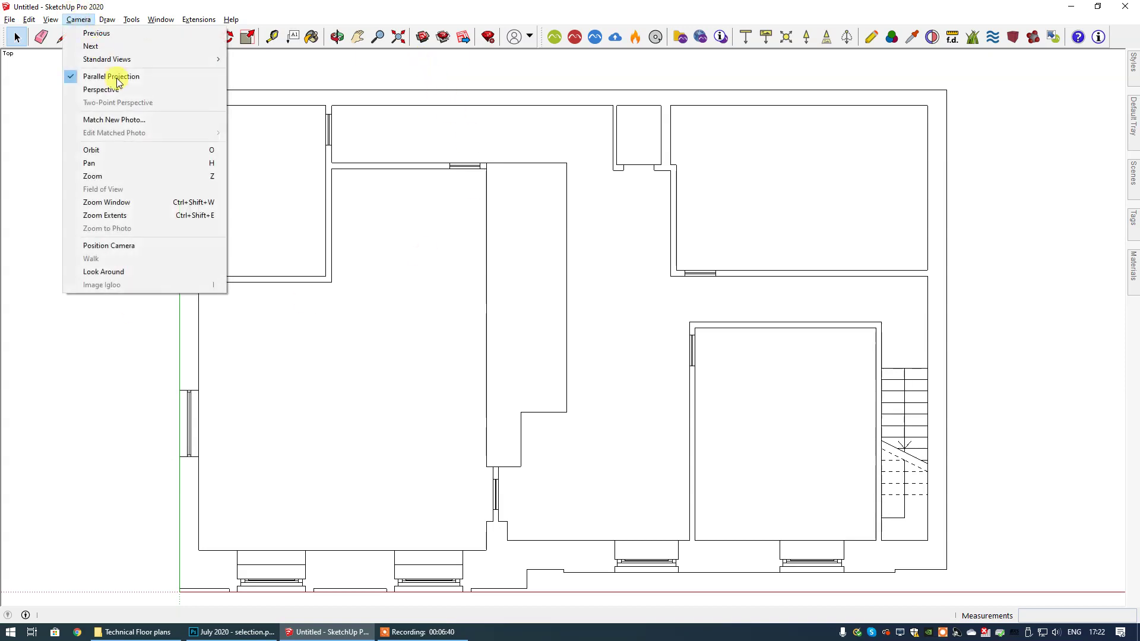
left_click(116, 89)
left_click(337, 36)
left_click_drag(484, 382, 879, 279)
left_click(16, 37)
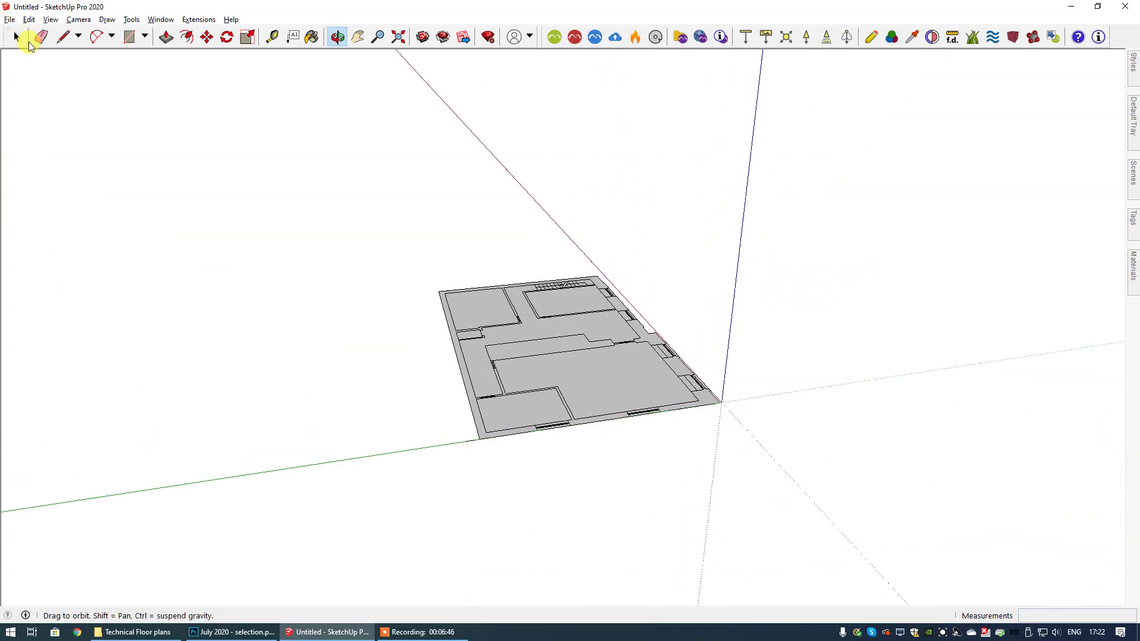
scroll(466, 446, "up", 2)
scroll(475, 450, "up", 2)
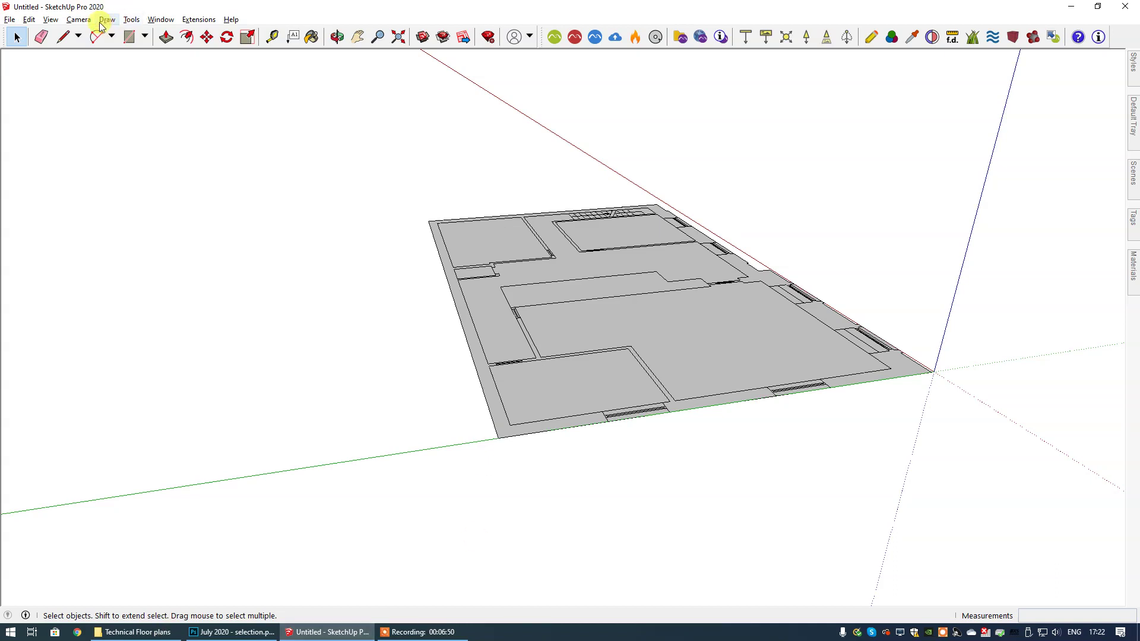
Set the camera to the standard top view with parallel projection and fit the whole floor plan in view.
left_click(78, 20)
mouse_move(152, 63)
left_click(249, 59)
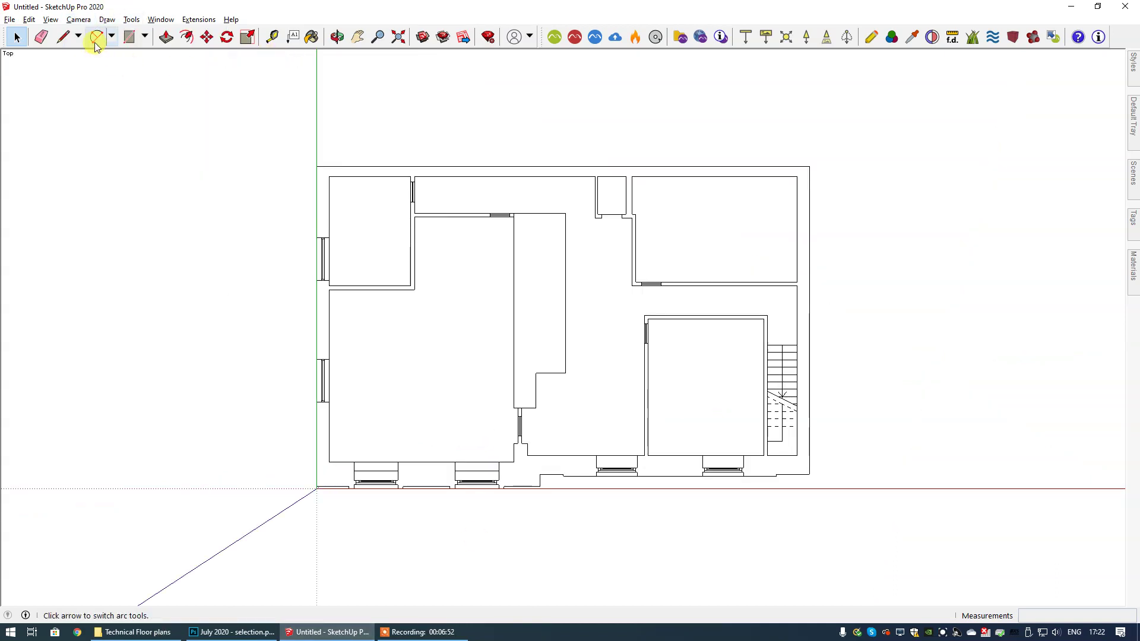
left_click(78, 20)
left_click(123, 79)
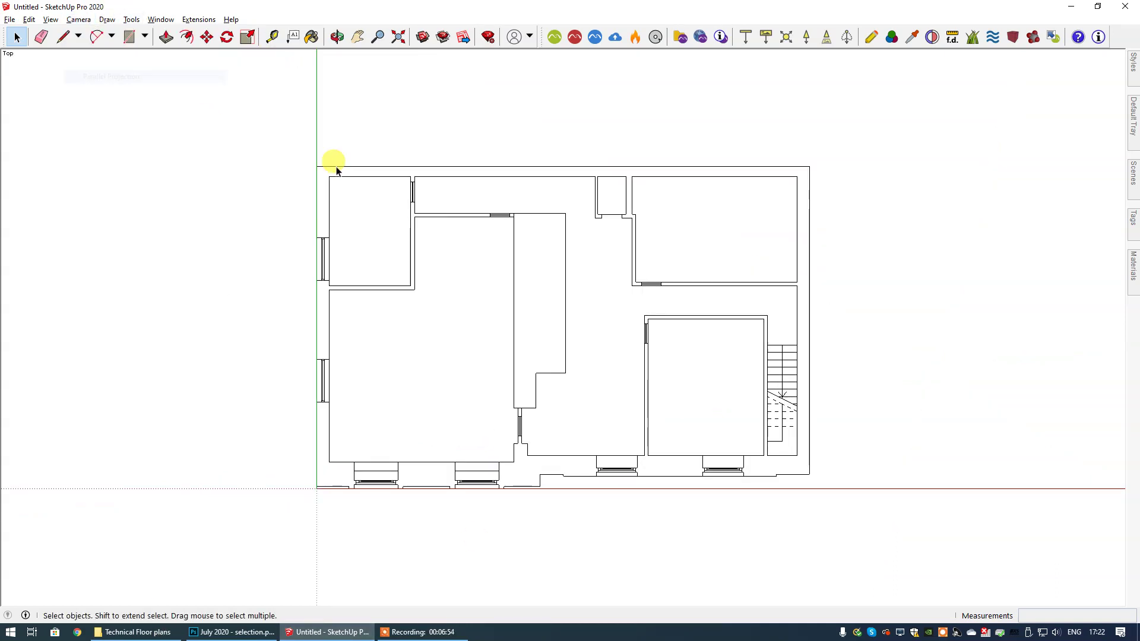
left_click(397, 36)
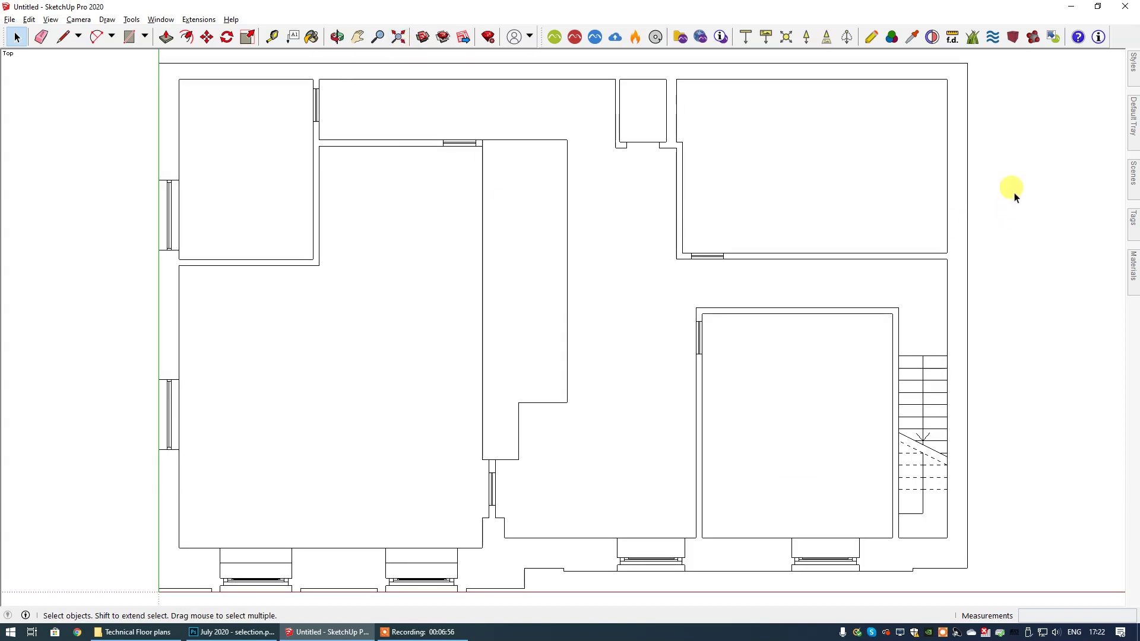